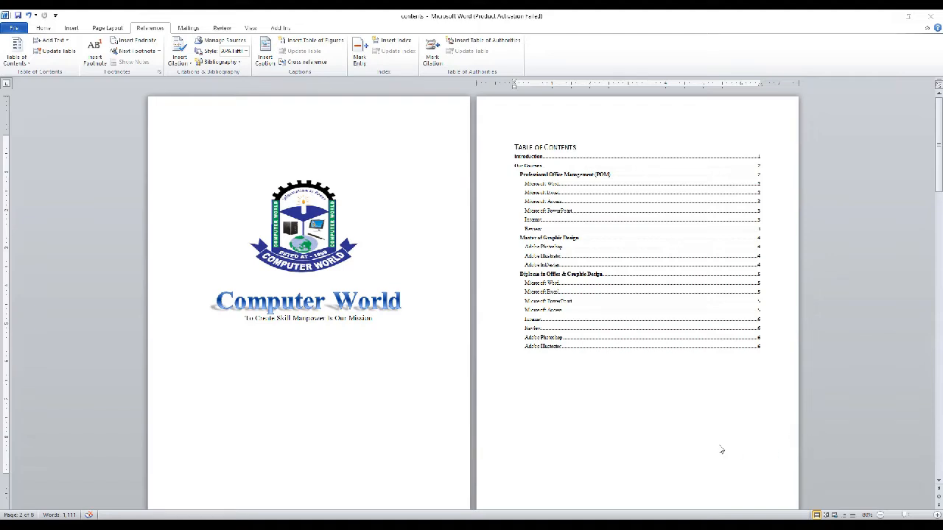
Look through the finished document's cover, table of contents, Introduction and Our Courses pages
scroll(610, 422, down, 3)
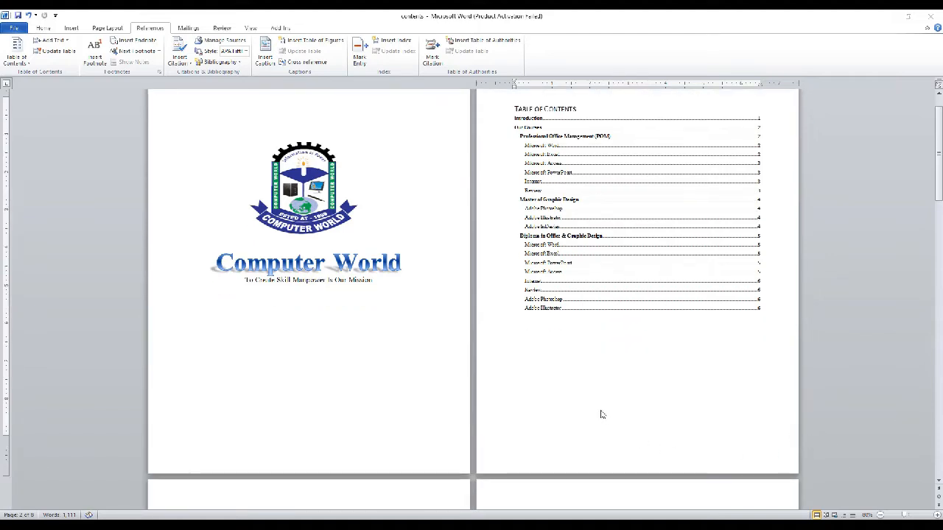
scroll(542, 407, down, 10)
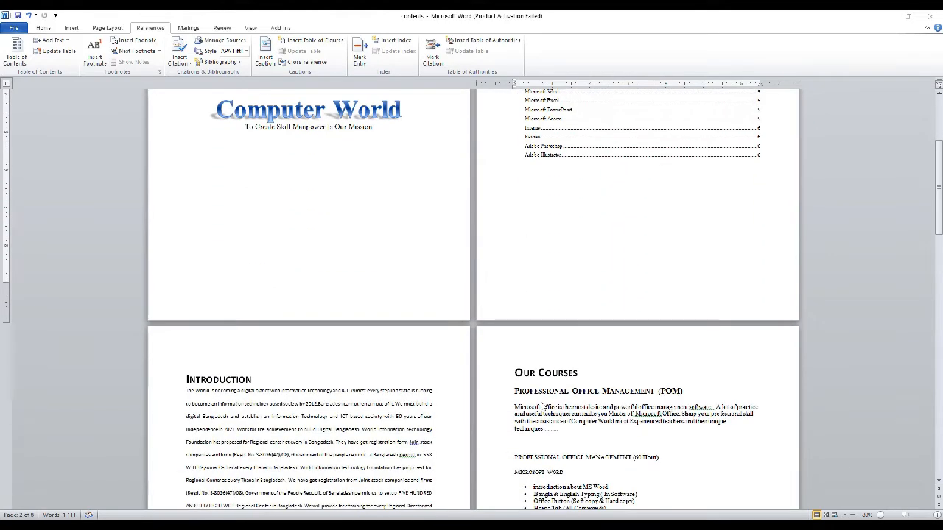
scroll(542, 407, down, 4)
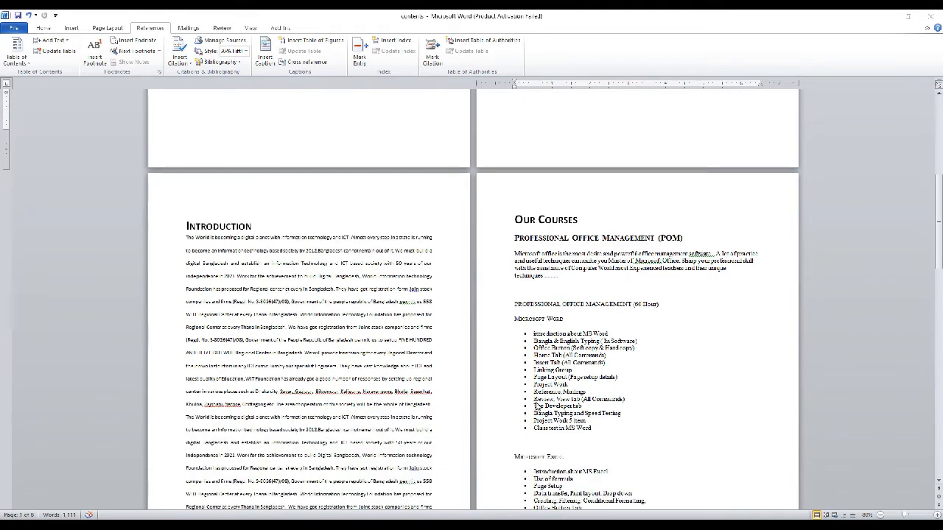
scroll(537, 406, down, 3)
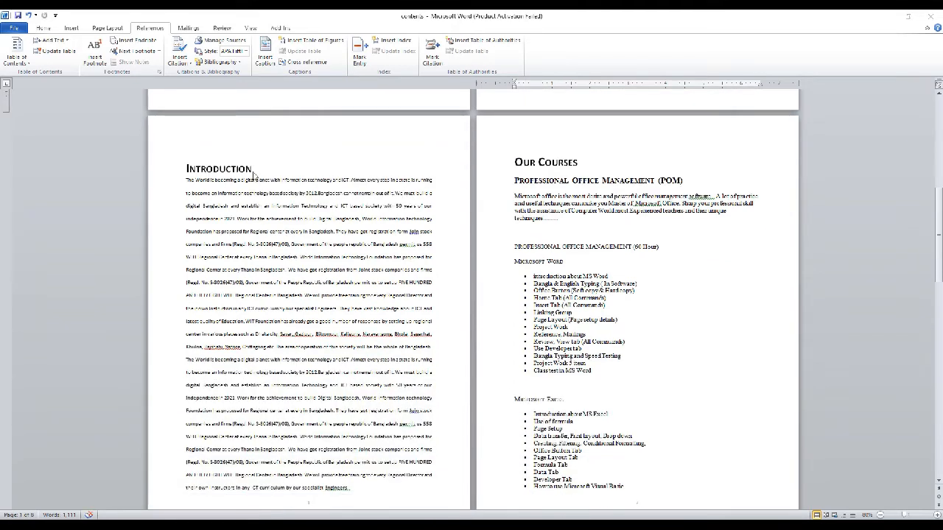
scroll(586, 243, up, 11)
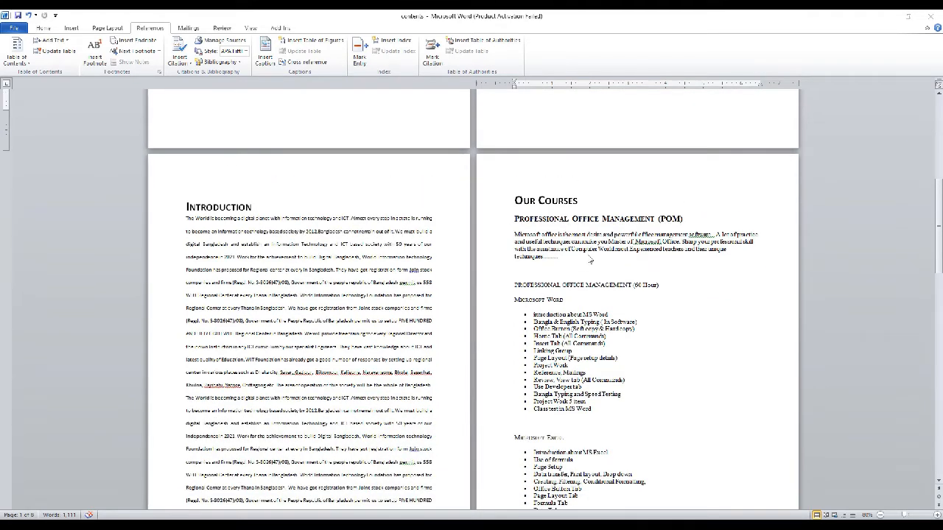
scroll(590, 259, up, 9)
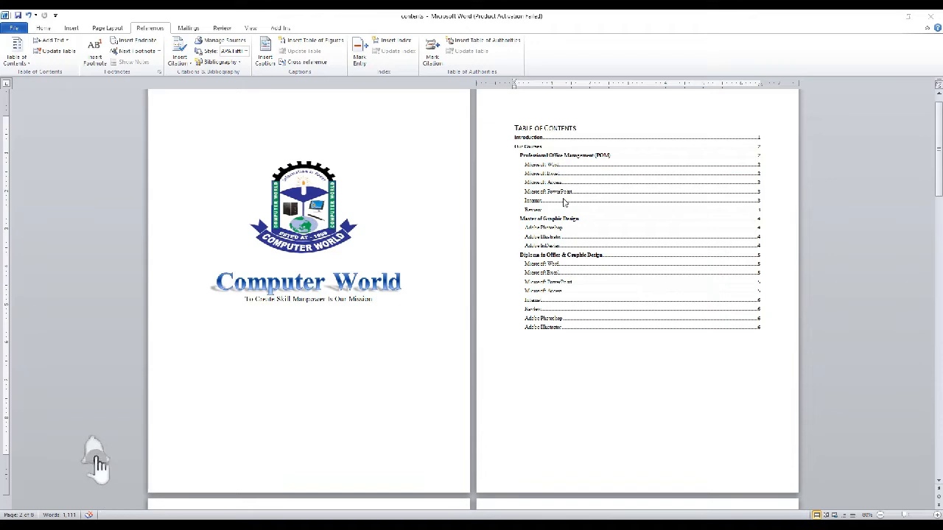
scroll(562, 252, down, 5)
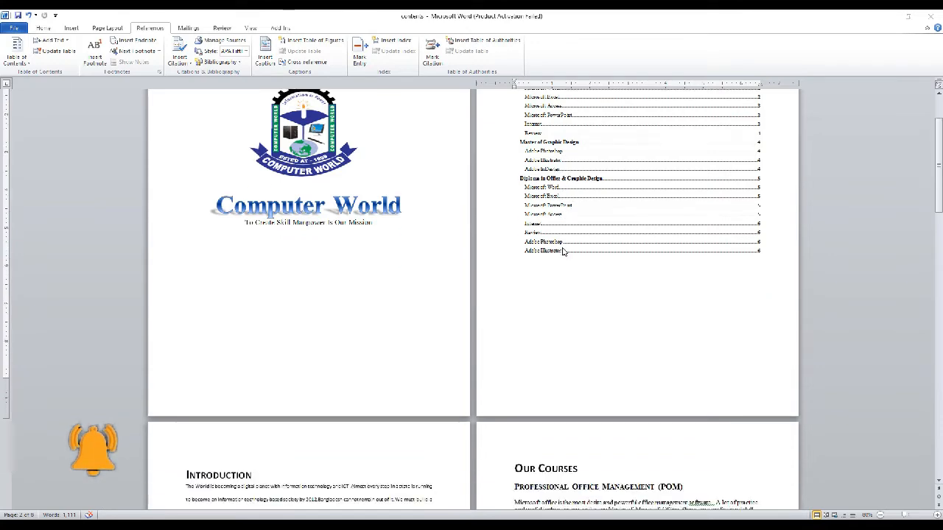
scroll(562, 252, down, 6)
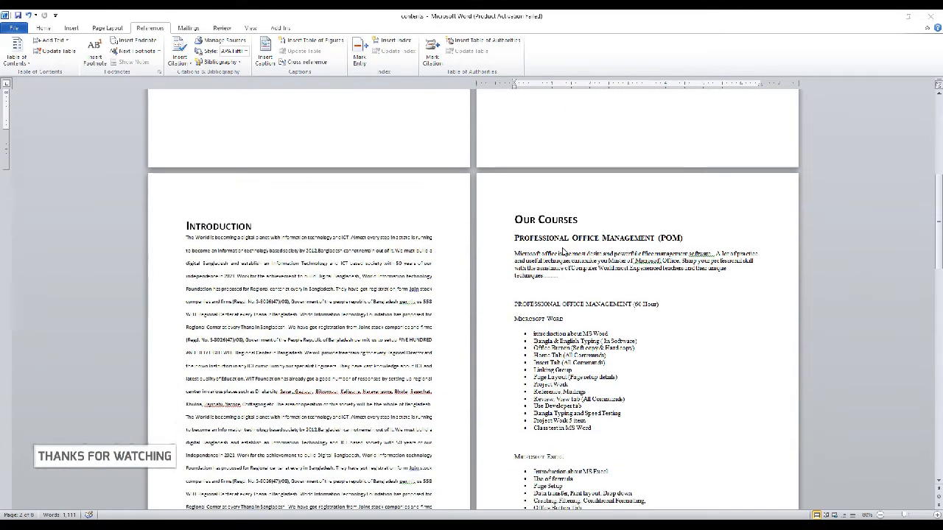
scroll(564, 252, down, 3)
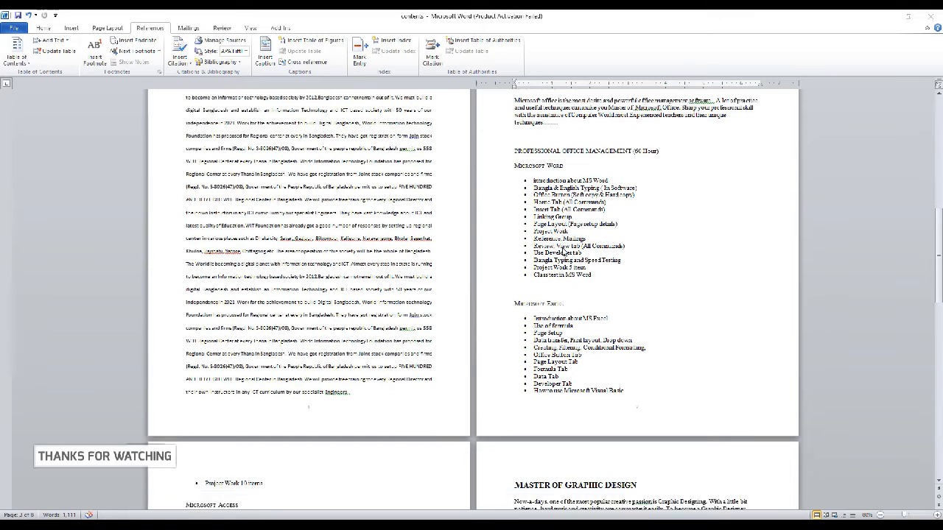
scroll(565, 251, up, 2)
scroll(566, 251, up, 10)
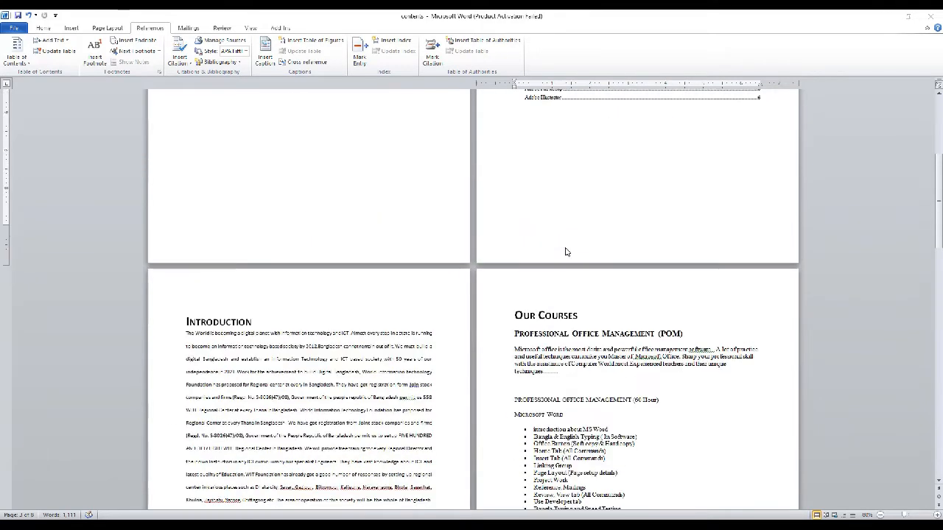
scroll(565, 252, up, 2)
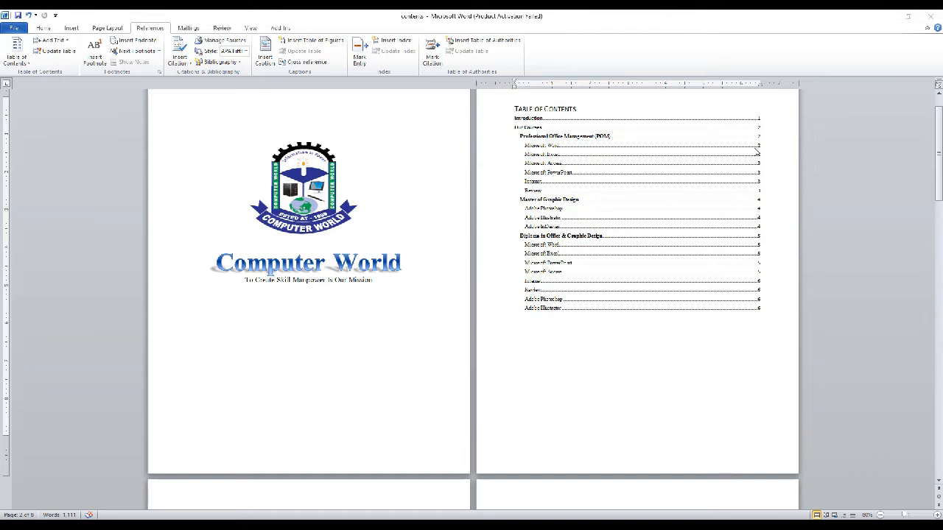
scroll(586, 202, down, 1)
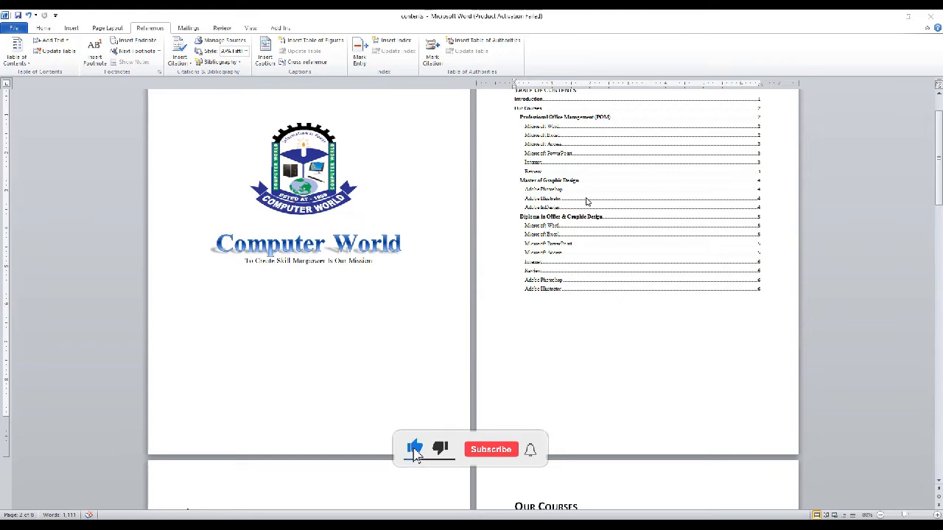
scroll(595, 200, up, 2)
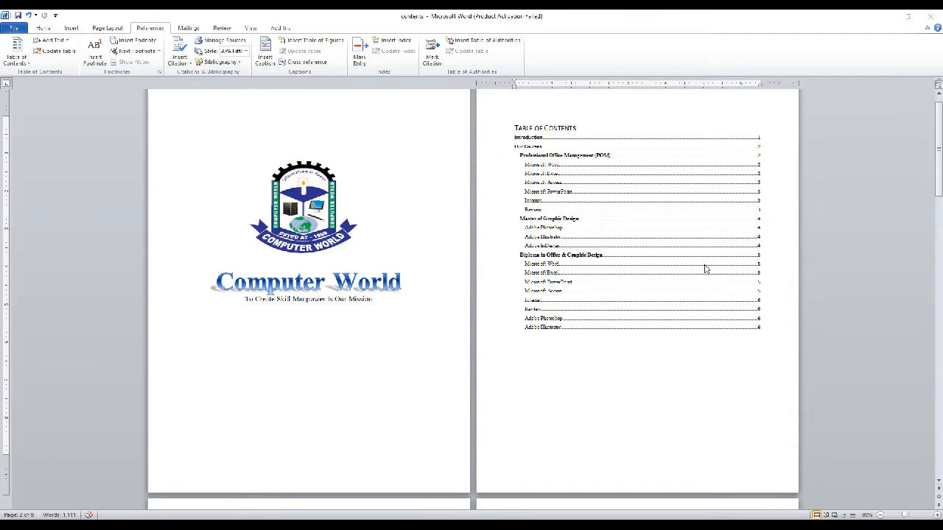
Follow the Microsoft PowerPoint link in the table of contents to its section, and return to the contents page
scroll(667, 286, down, 10)
scroll(668, 284, down, 9)
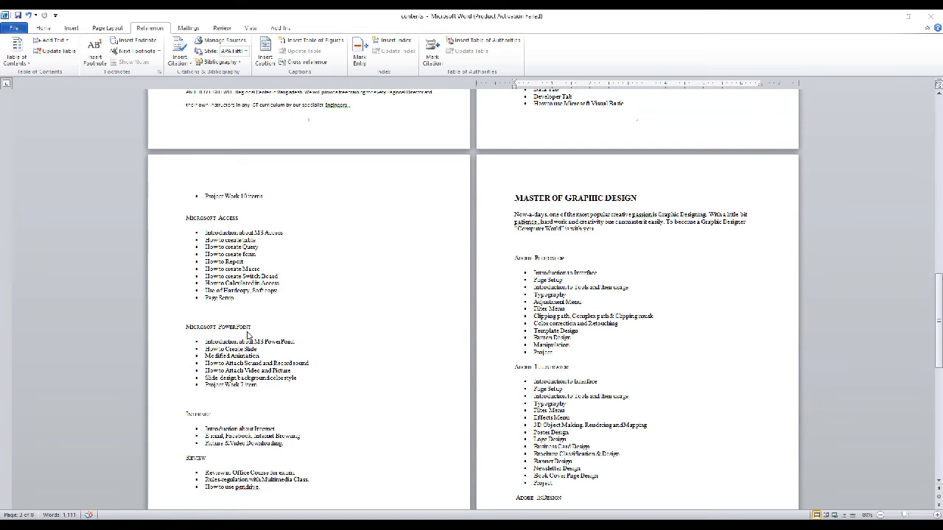
drag(941, 294, 940, 118)
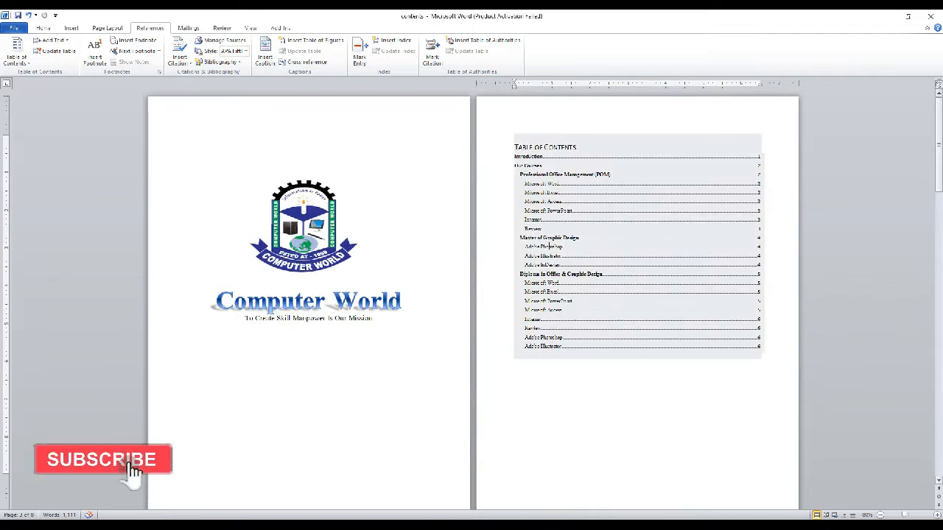
click(523, 201)
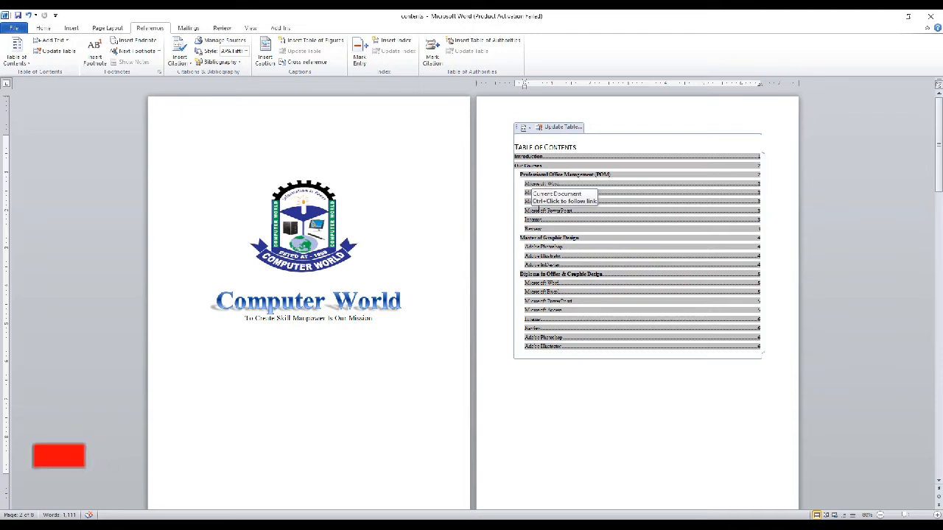
ctrl+click(539, 211)
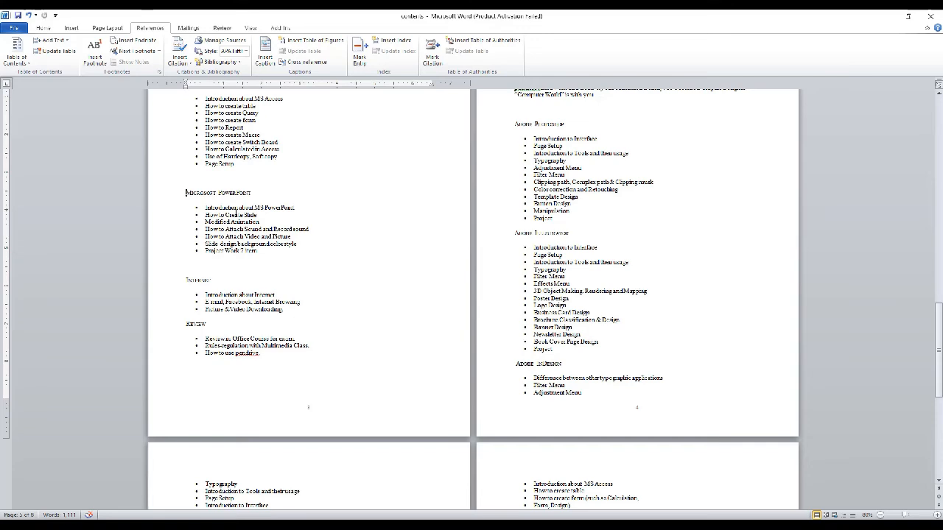
scroll(236, 211, up, 5)
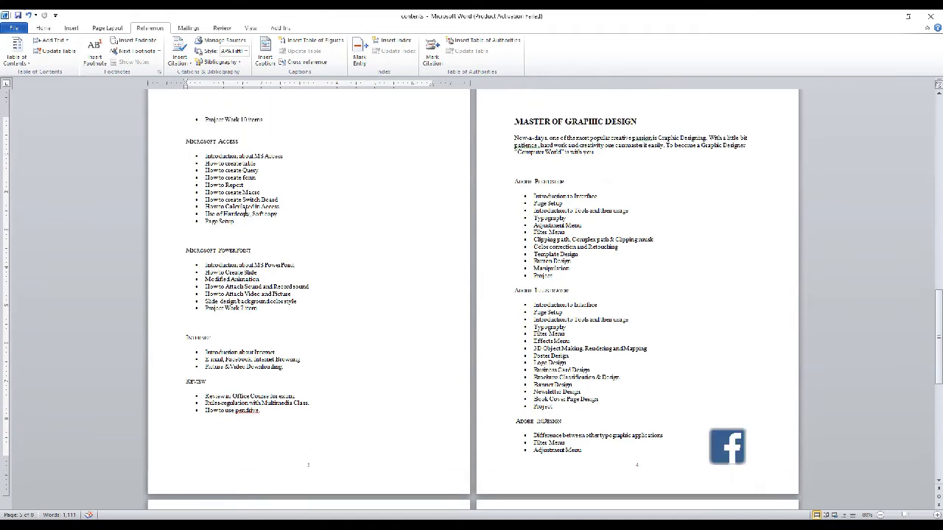
scroll(245, 211, up, 9)
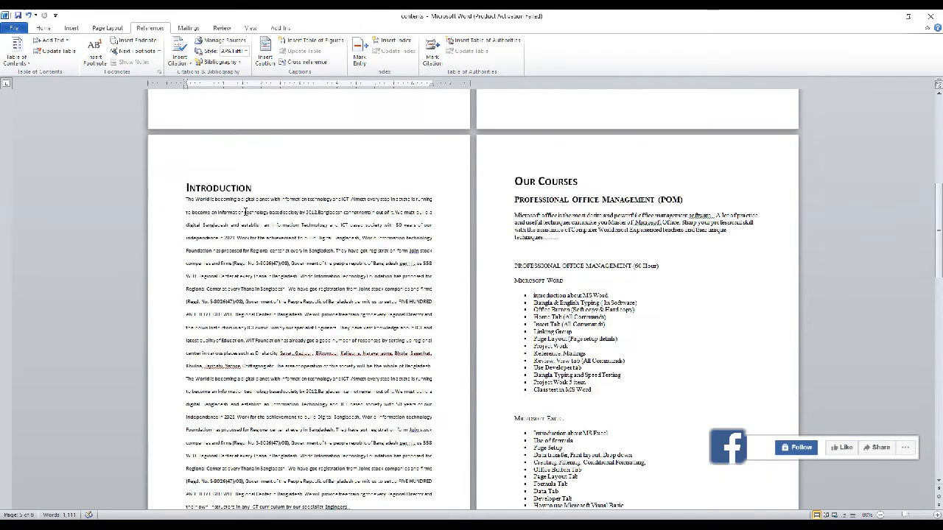
scroll(245, 211, up, 5)
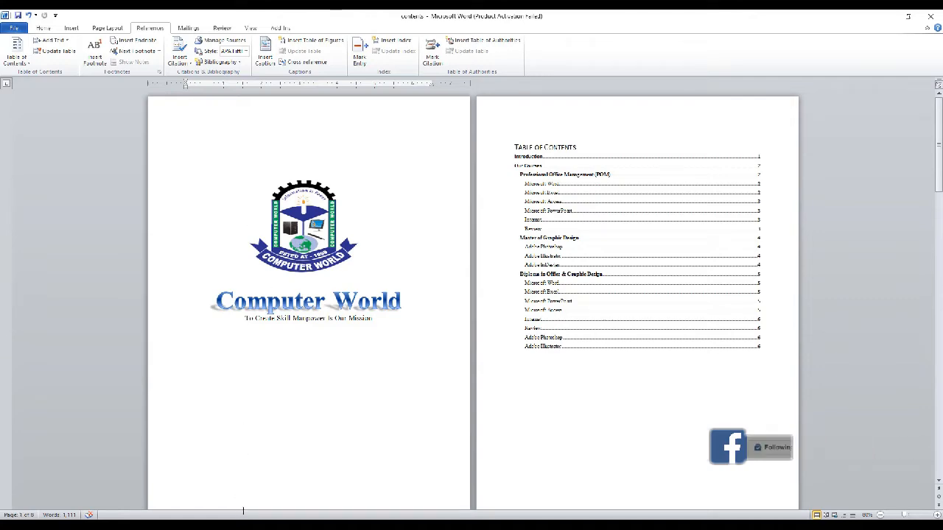
Switch to the Contents 2 document and examine its Introduction and Our Courses headings
mouse_move(250, 525)
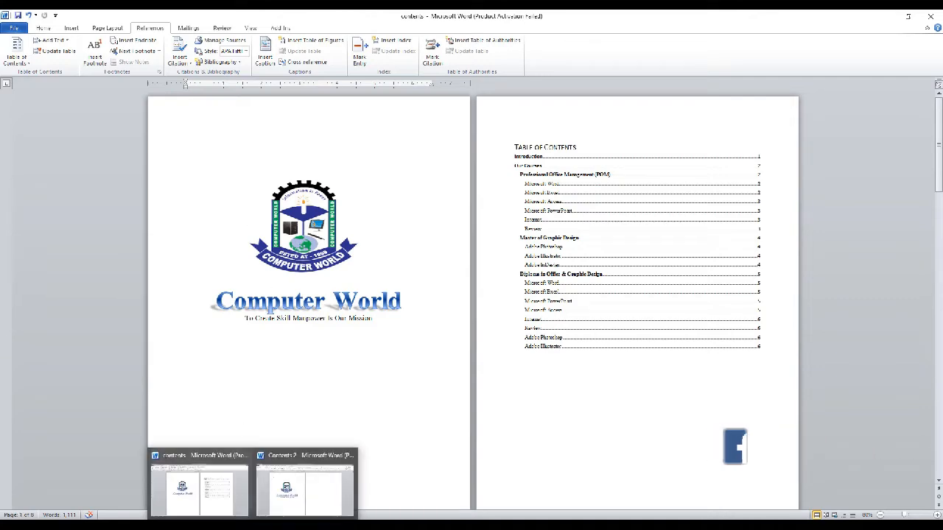
click(286, 489)
scroll(405, 271, down, 6)
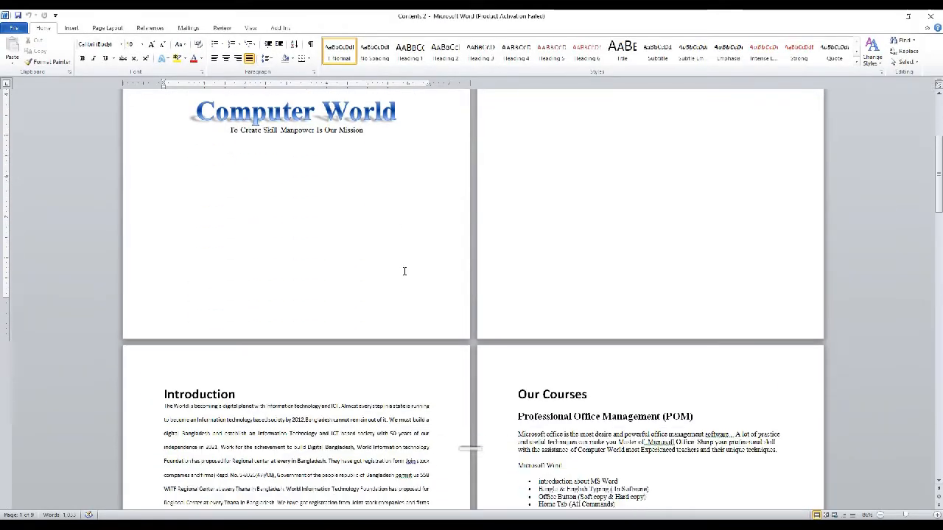
scroll(404, 271, down, 4)
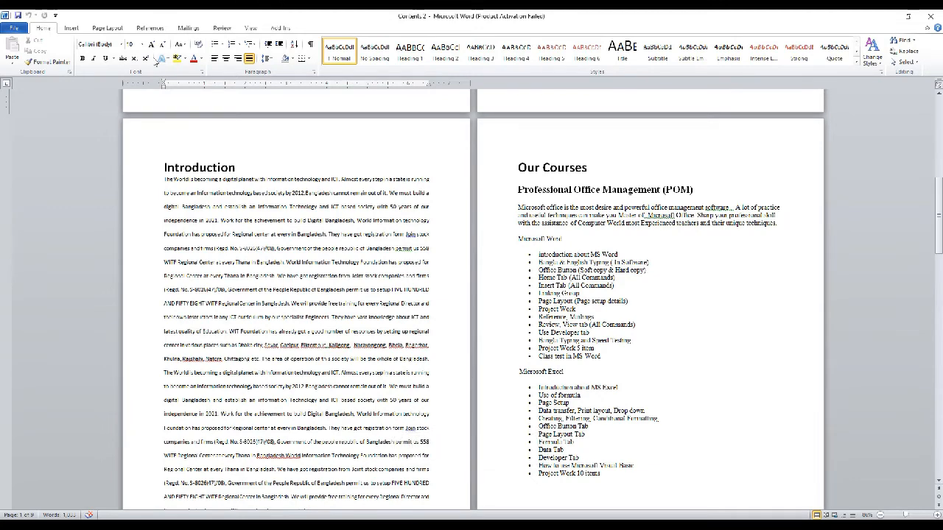
drag(237, 167, 163, 168)
drag(587, 168, 518, 168)
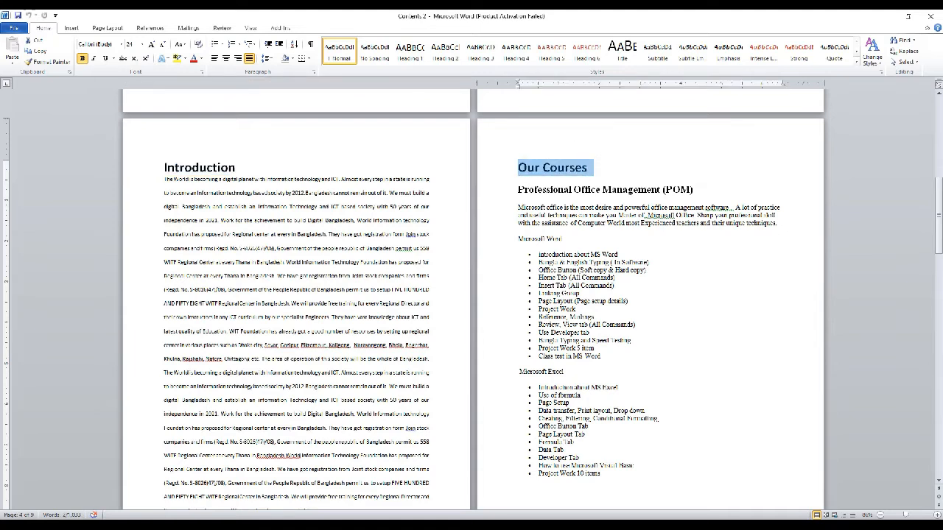
Switch back to the contents document and examine the main, second-level and third-level entries of its table of contents
mouse_move(253, 524)
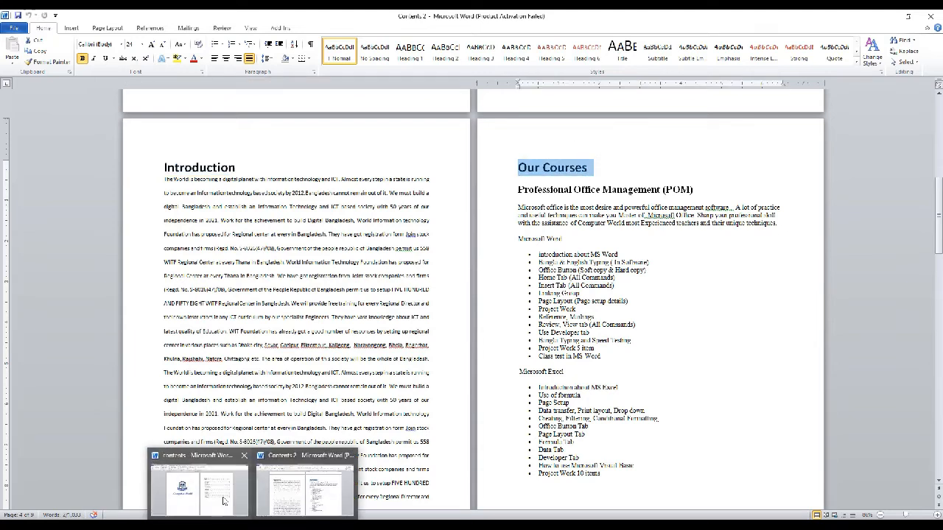
click(224, 498)
click(531, 165)
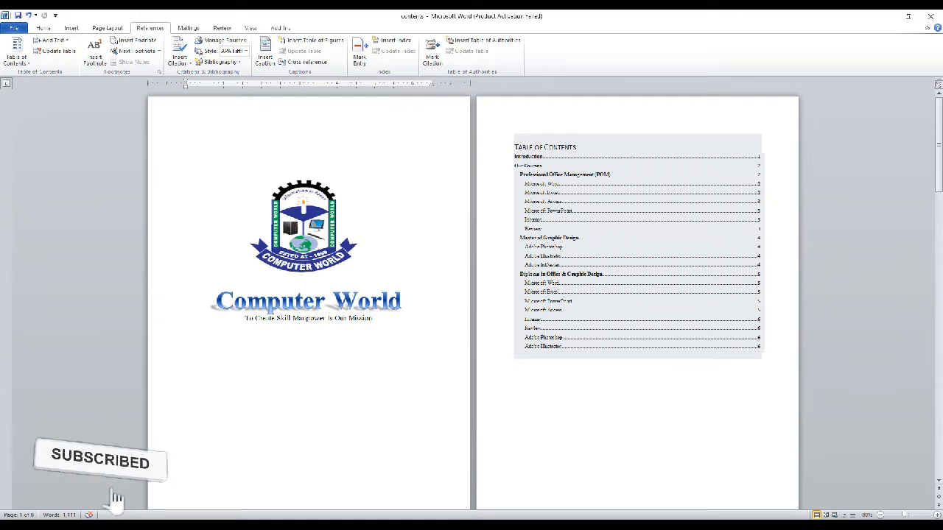
click(520, 176)
click(496, 221)
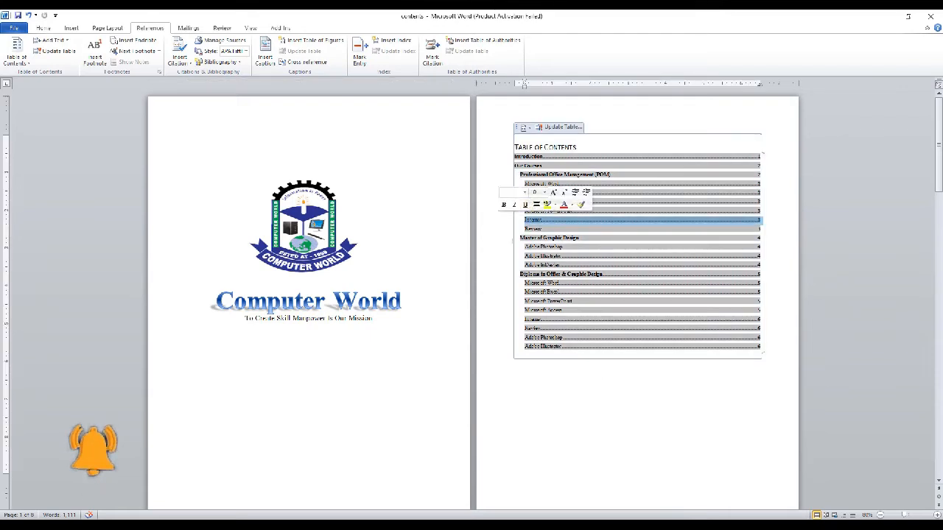
click(547, 377)
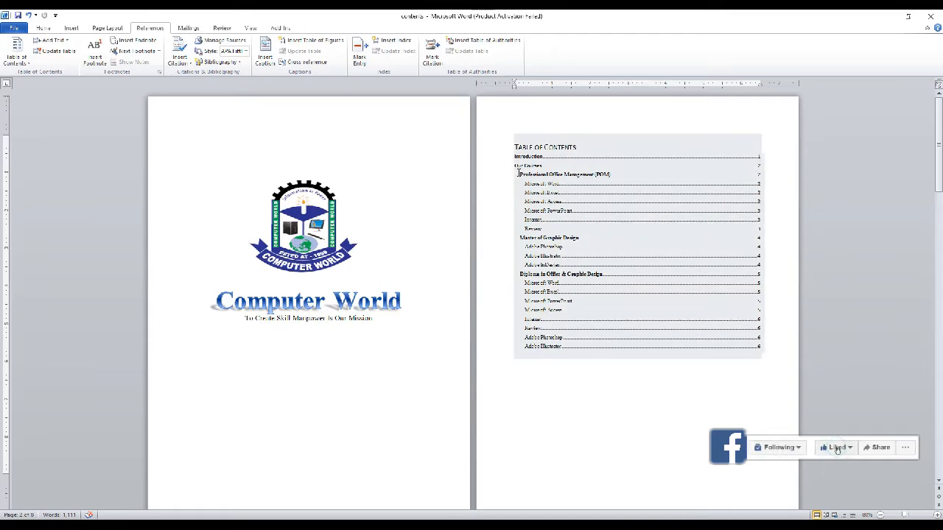
click(519, 173)
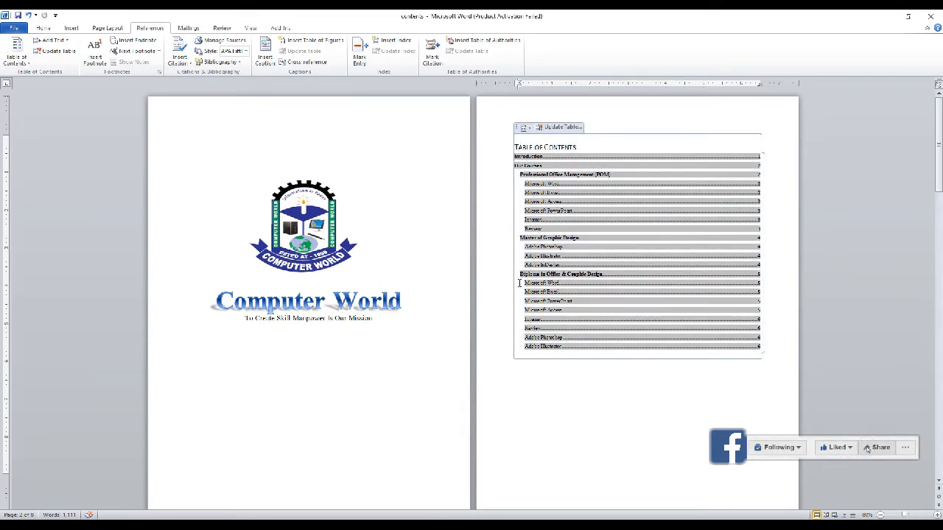
click(526, 310)
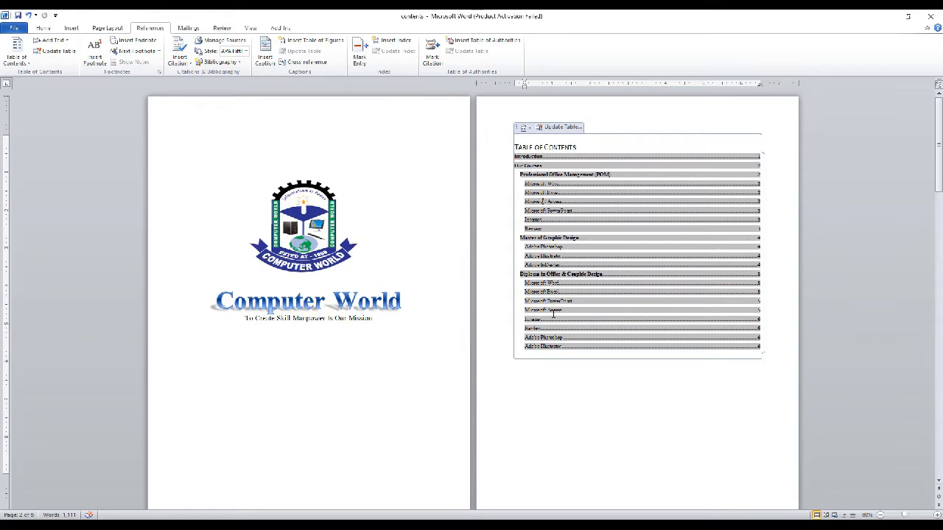
click(493, 422)
click(575, 248)
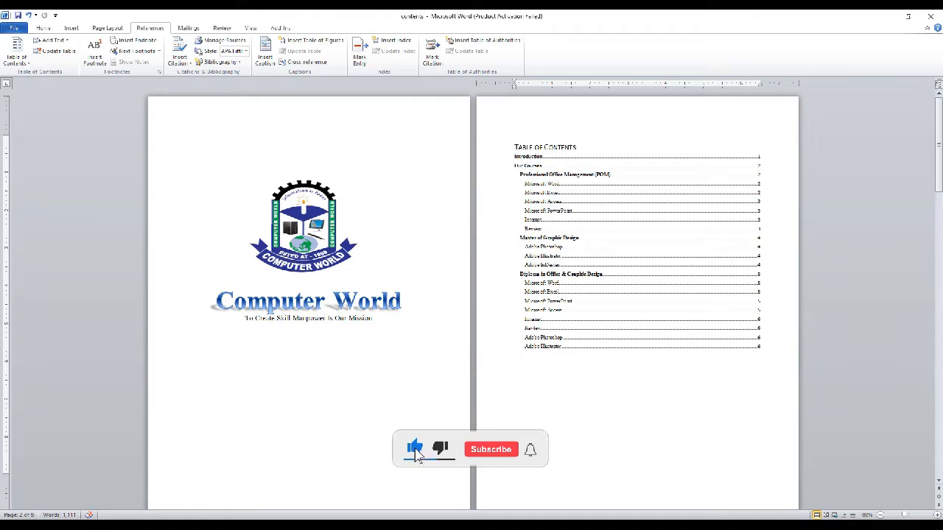
Switch to the Contents 2 document and mark the Introduction heading as a Level 1 table of contents entry
mouse_move(258, 513)
click(266, 490)
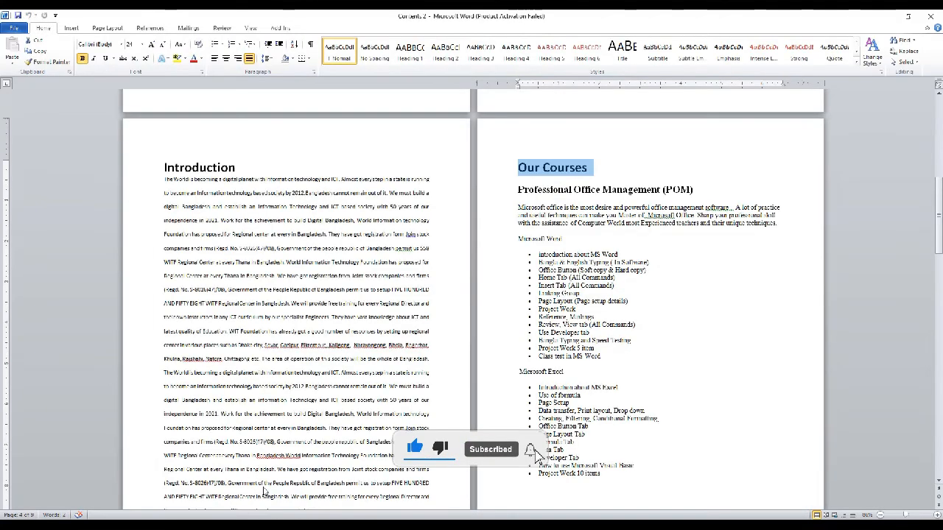
scroll(363, 296, up, 10)
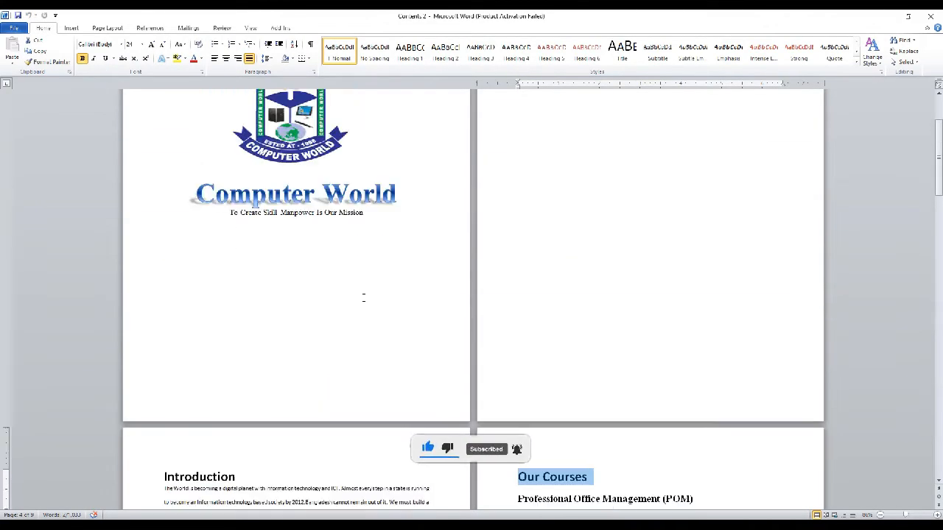
scroll(363, 296, down, 10)
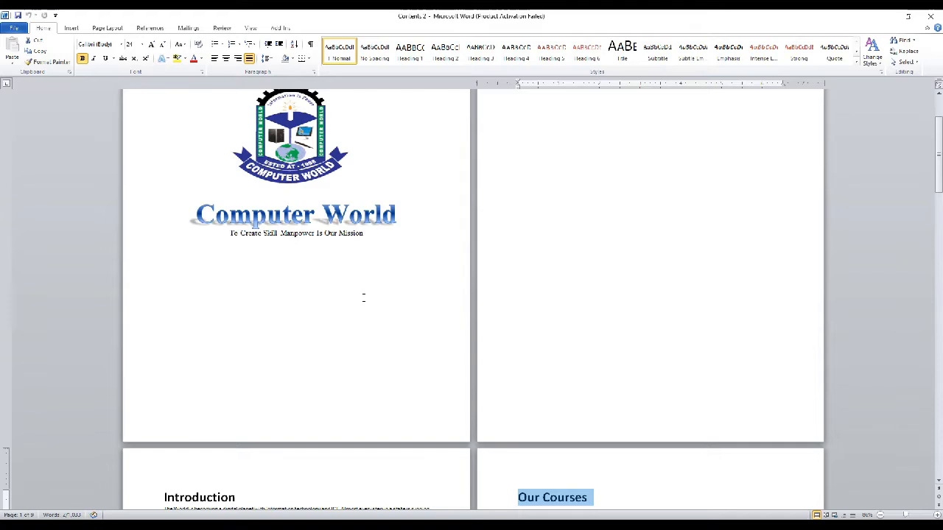
click(259, 317)
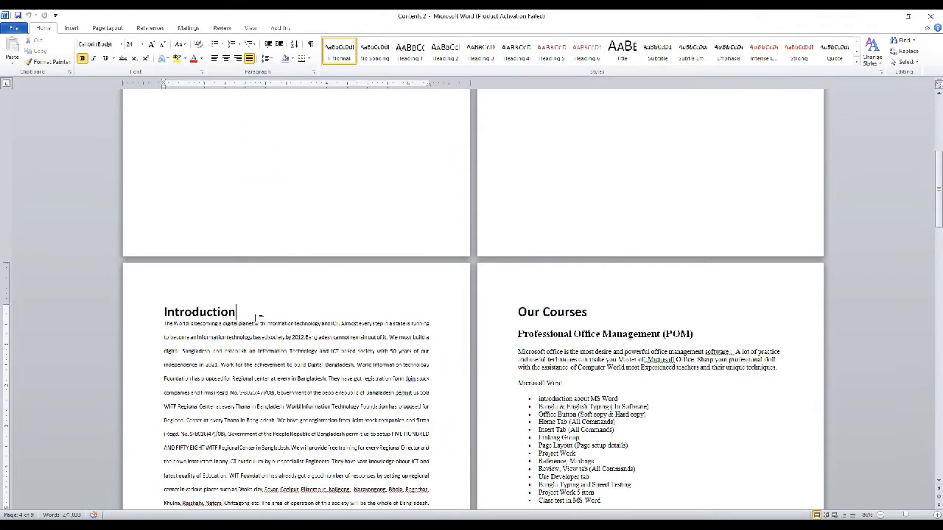
click(150, 28)
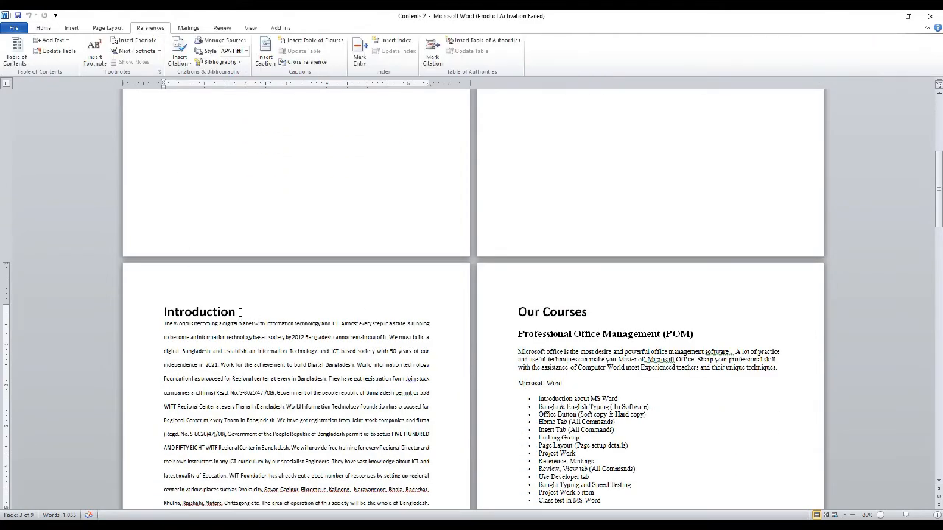
drag(236, 312, 163, 312)
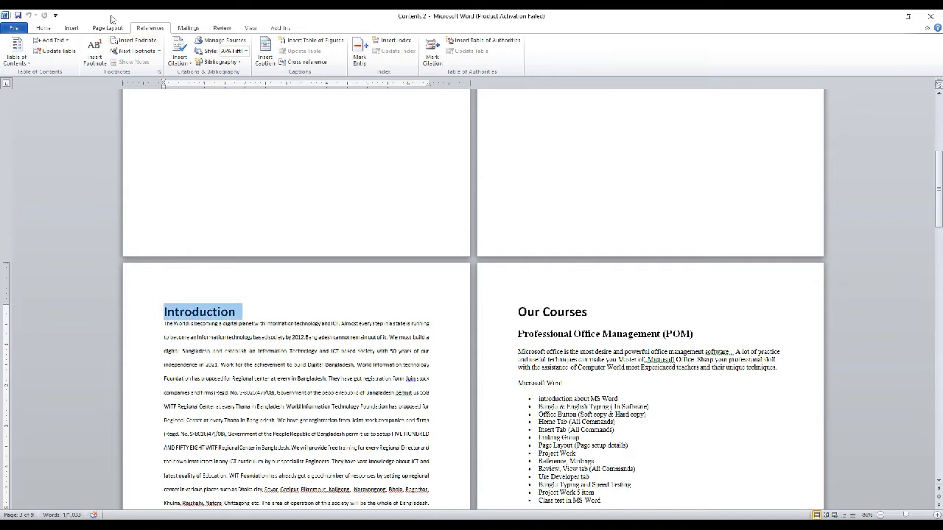
click(64, 42)
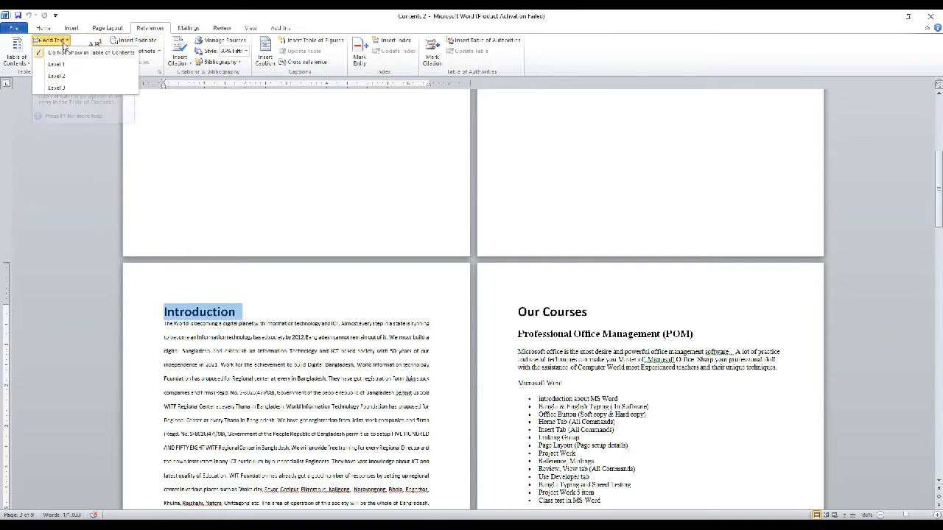
click(60, 65)
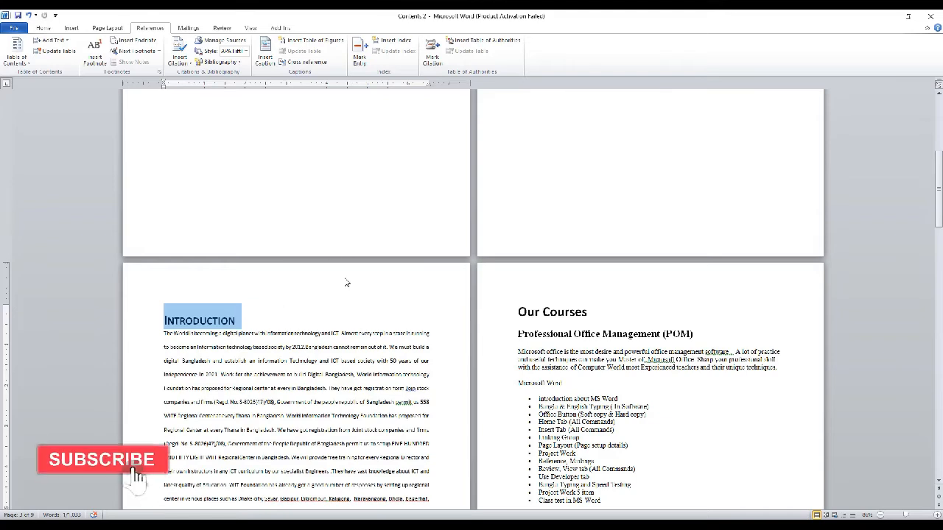
Mark the Our Courses heading as a Level 1 table of contents entry
scroll(349, 271, down, 2)
scroll(316, 308, down, 1)
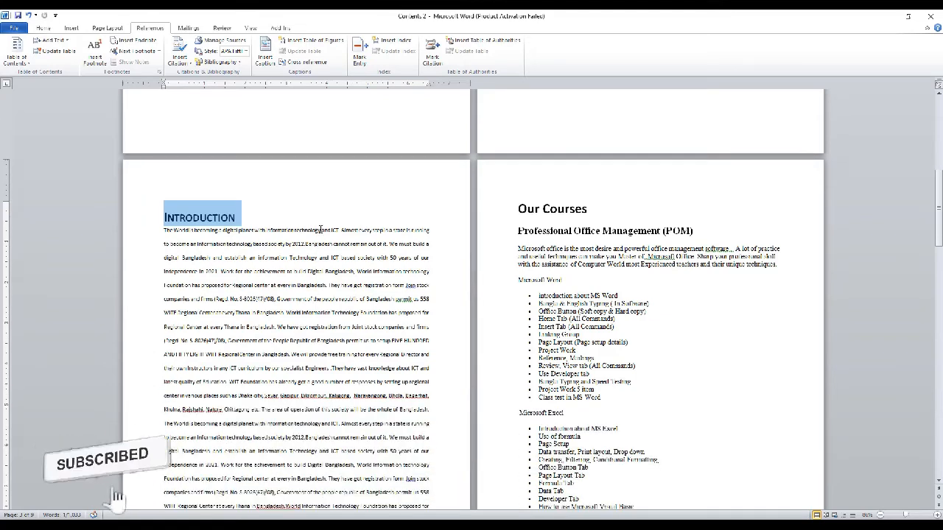
click(595, 213)
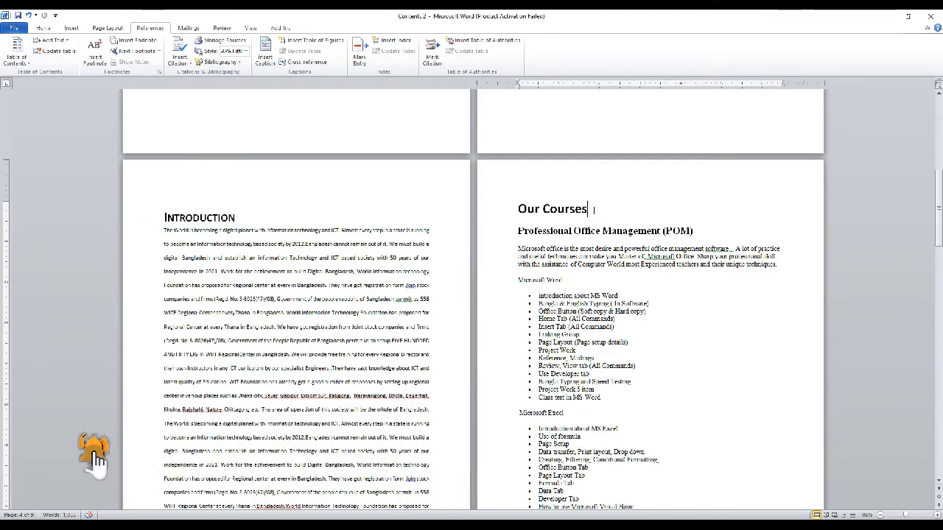
drag(594, 209, 518, 209)
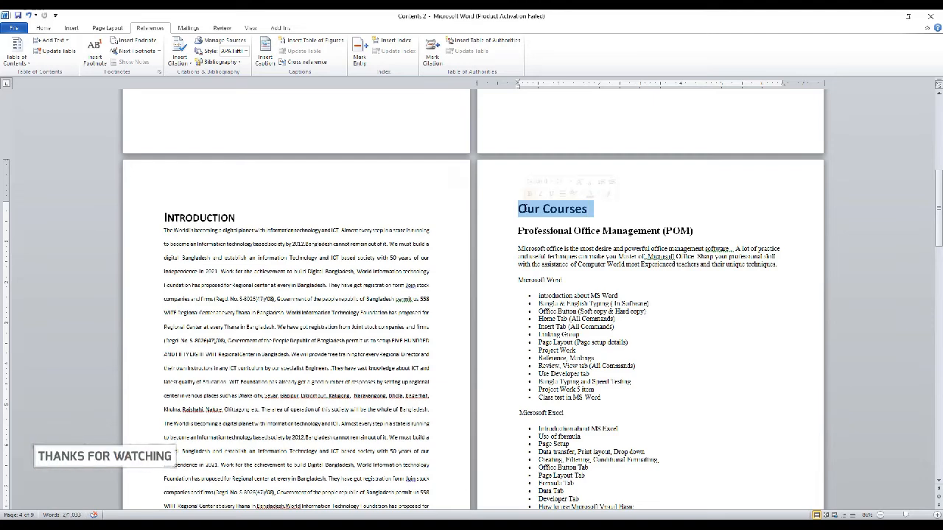
click(64, 41)
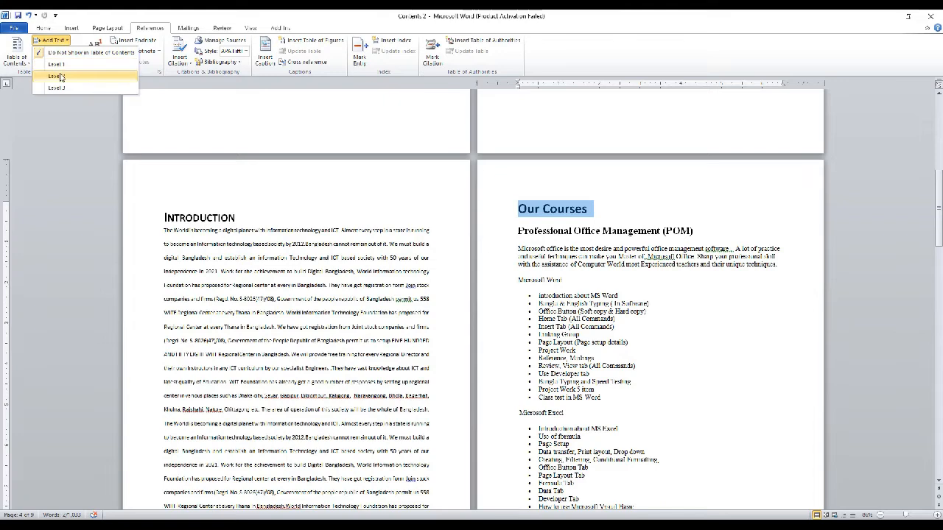
click(62, 77)
click(65, 41)
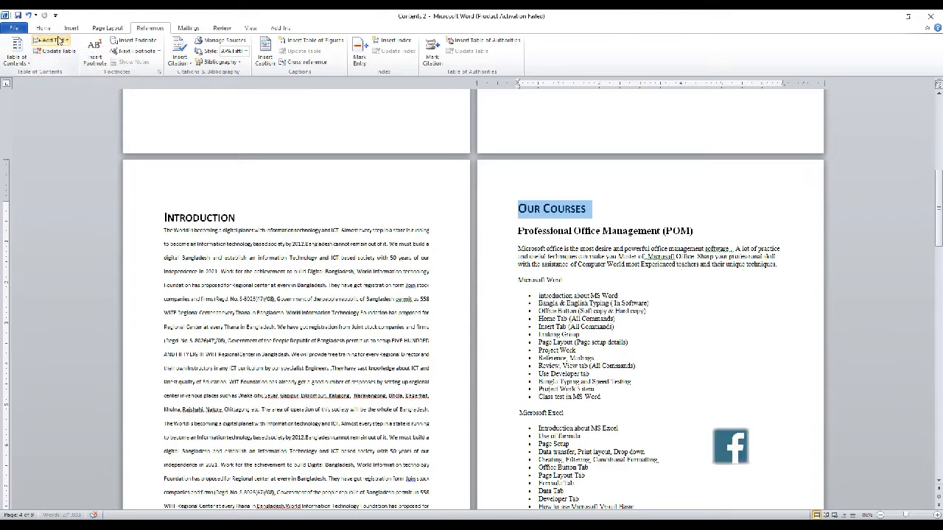
click(65, 65)
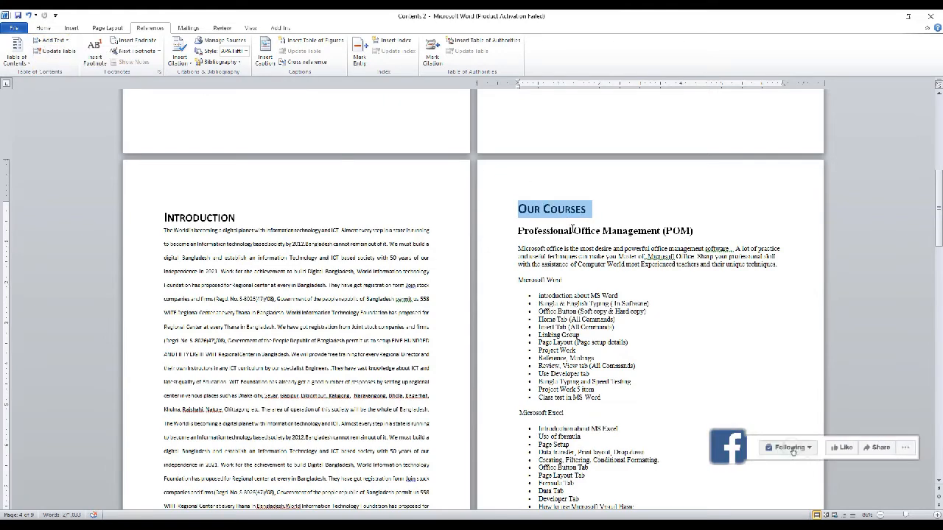
Mark the Professional Office Management (POM) heading as a Level 2 table of contents entry
scroll(554, 218, down, 1)
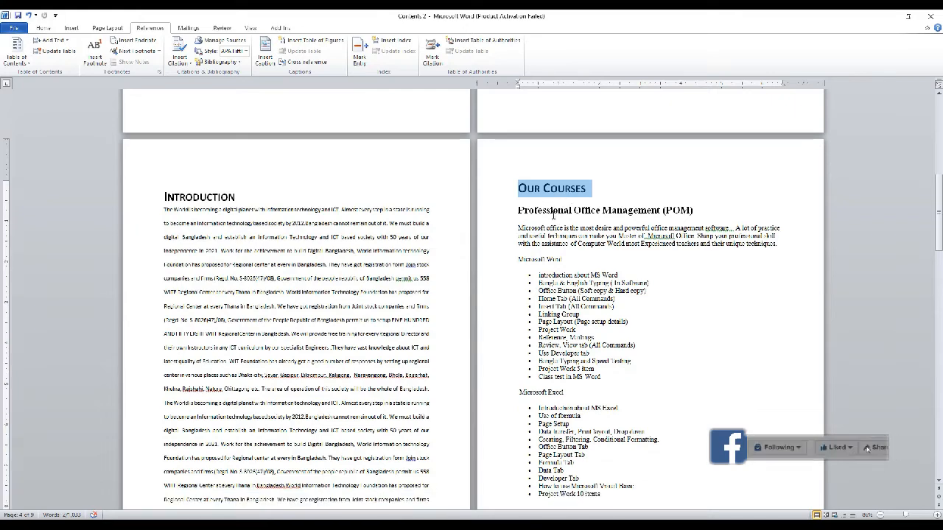
click(543, 210)
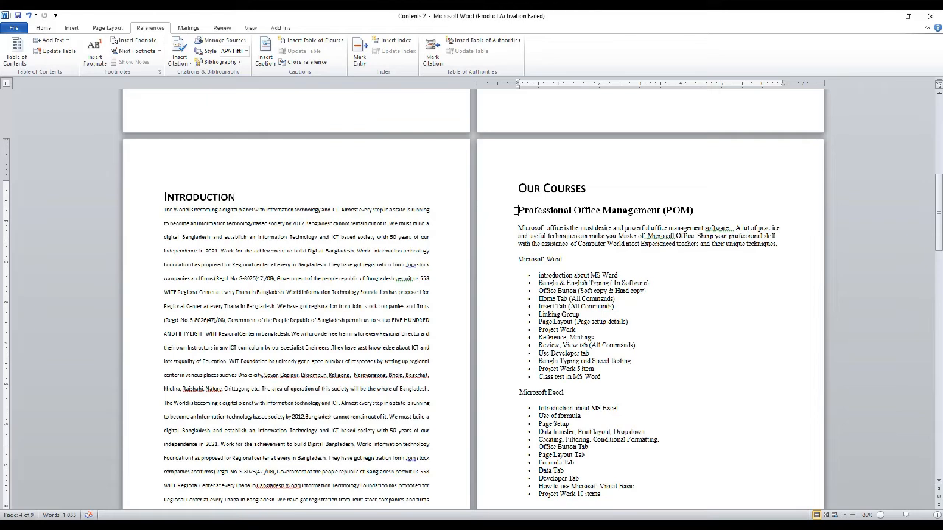
drag(518, 210, 690, 205)
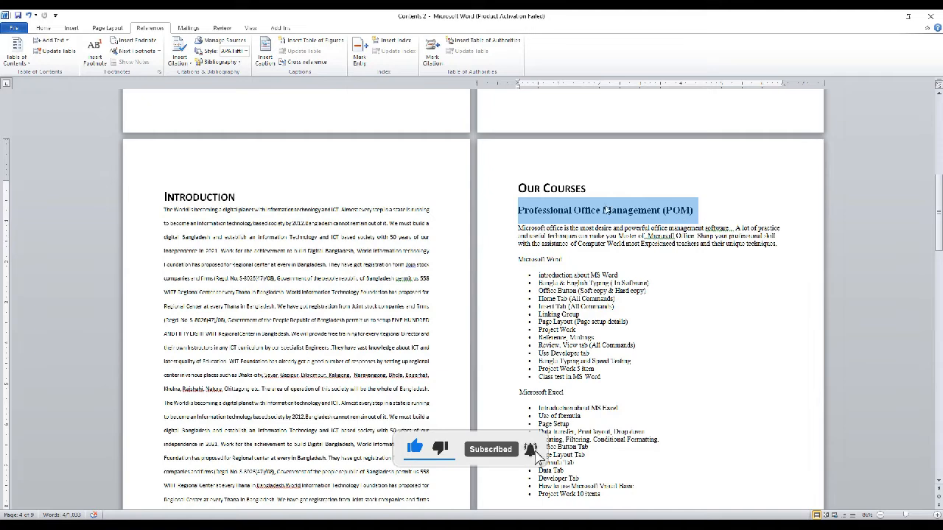
click(52, 41)
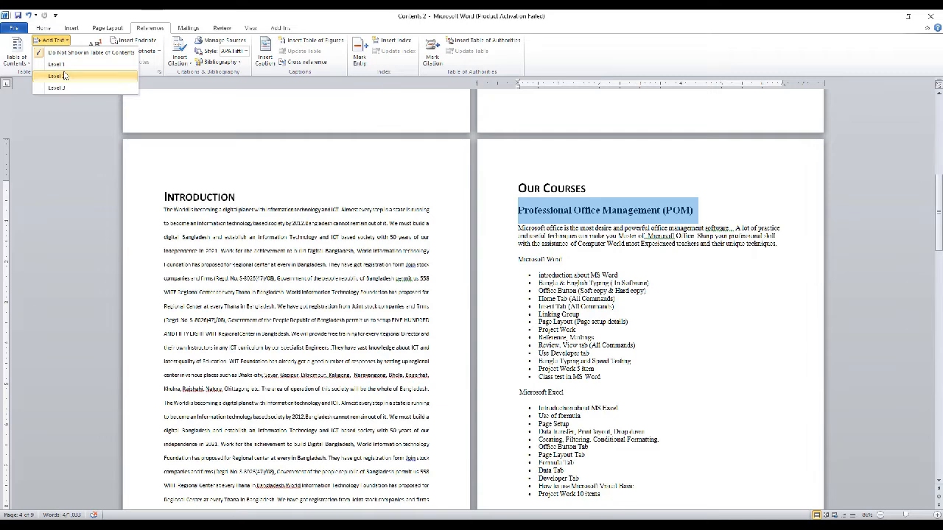
click(63, 75)
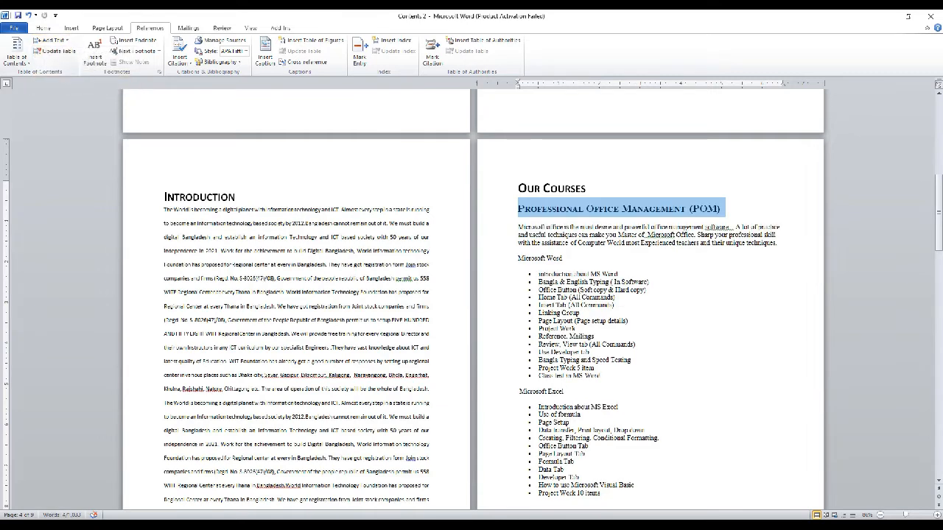
Examine the Microsoft Word and Microsoft Excel subheadings beneath Professional Office Management (POM) and the contents levels available for them
scroll(473, 294, down, 1)
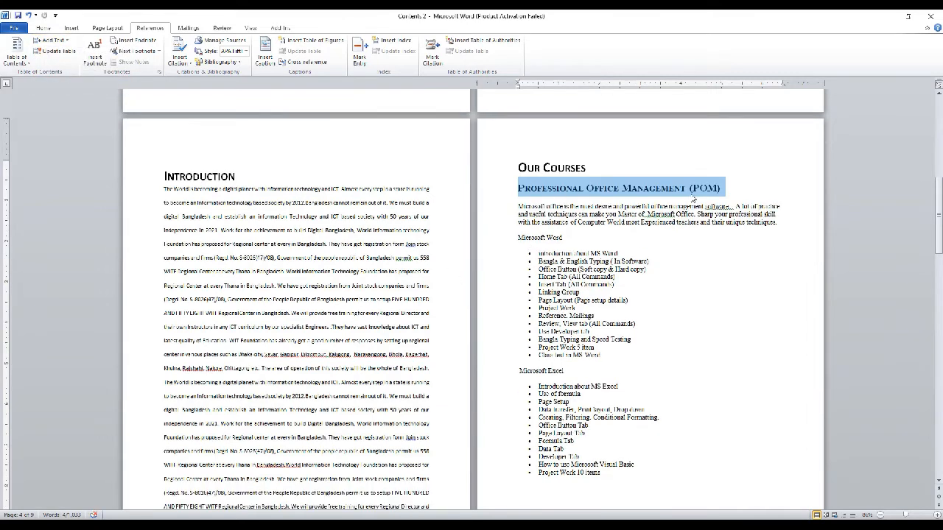
drag(567, 242, 523, 242)
click(568, 371)
drag(568, 370, 520, 370)
scroll(562, 305, down, 4)
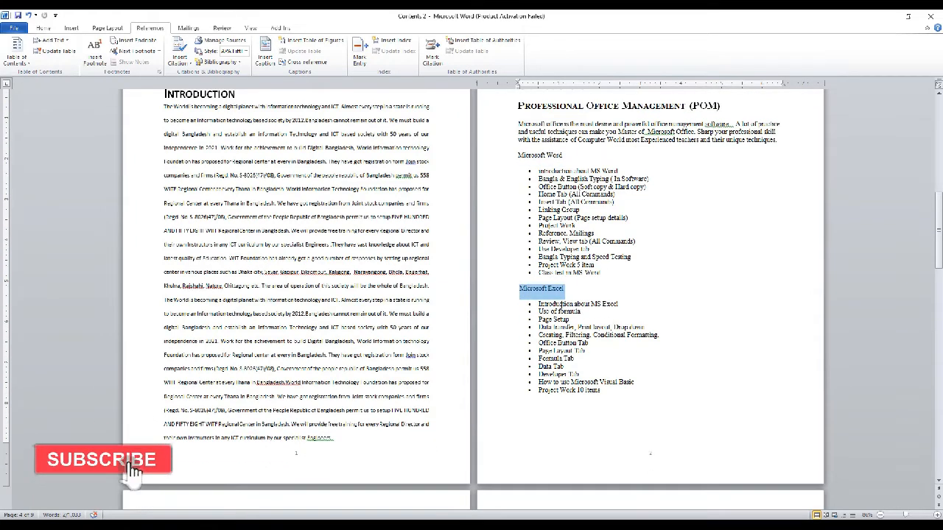
scroll(562, 305, up, 4)
drag(567, 240, 519, 239)
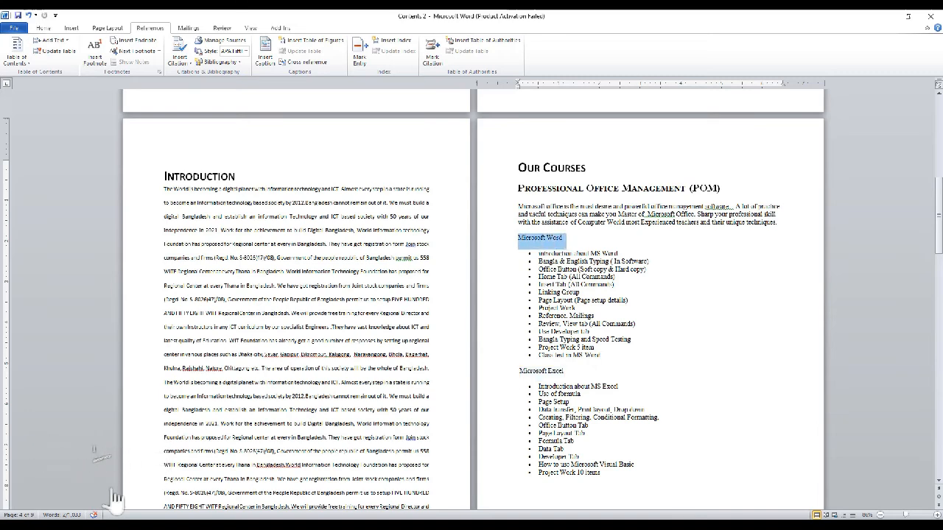
click(64, 45)
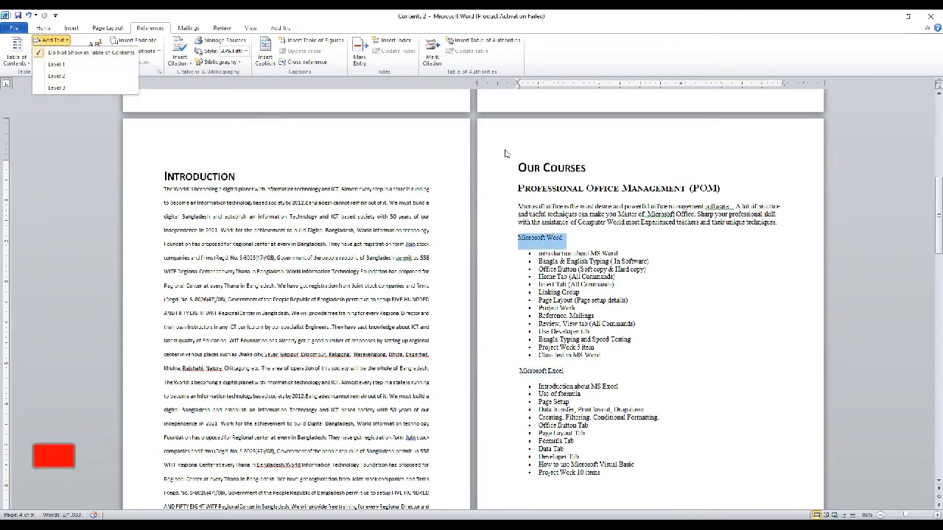
click(518, 188)
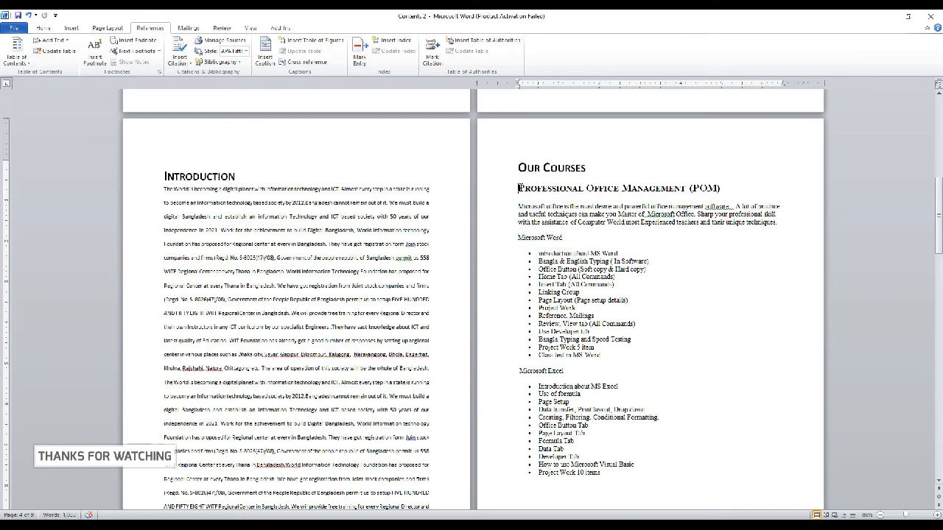
drag(520, 188, 593, 188)
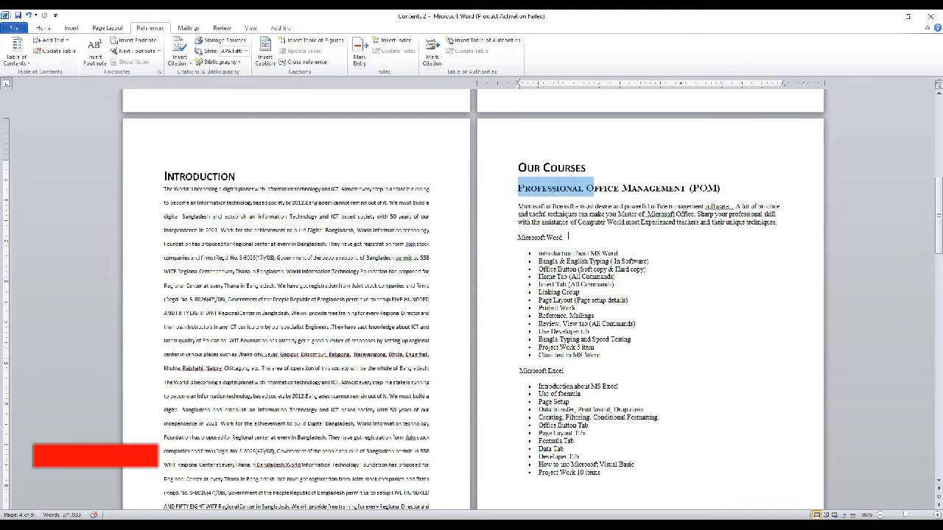
Mark the Microsoft Word and Microsoft Excel subheadings on the Our Courses page as Level 3 table of contents entries
triple_click(525, 237)
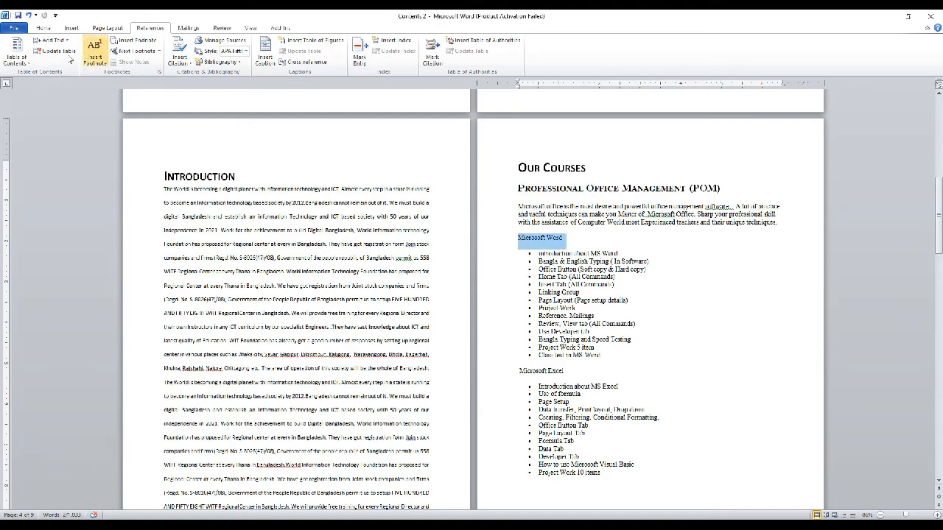
click(52, 41)
click(73, 87)
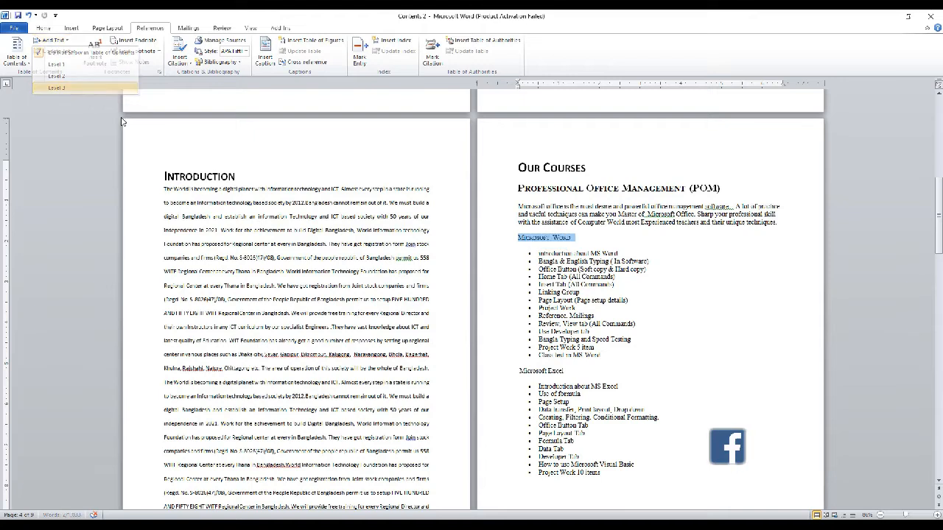
scroll(565, 294, down, 2)
click(565, 288)
triple_click(565, 287)
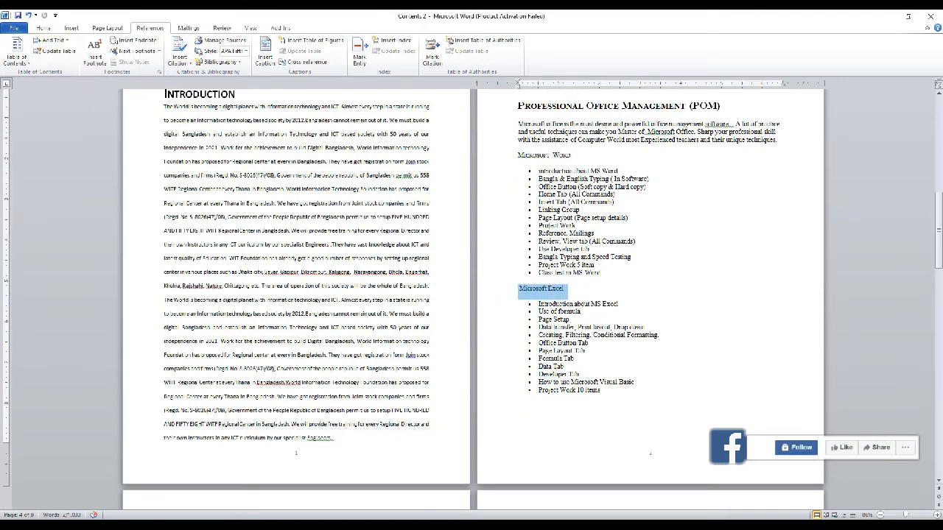
click(63, 44)
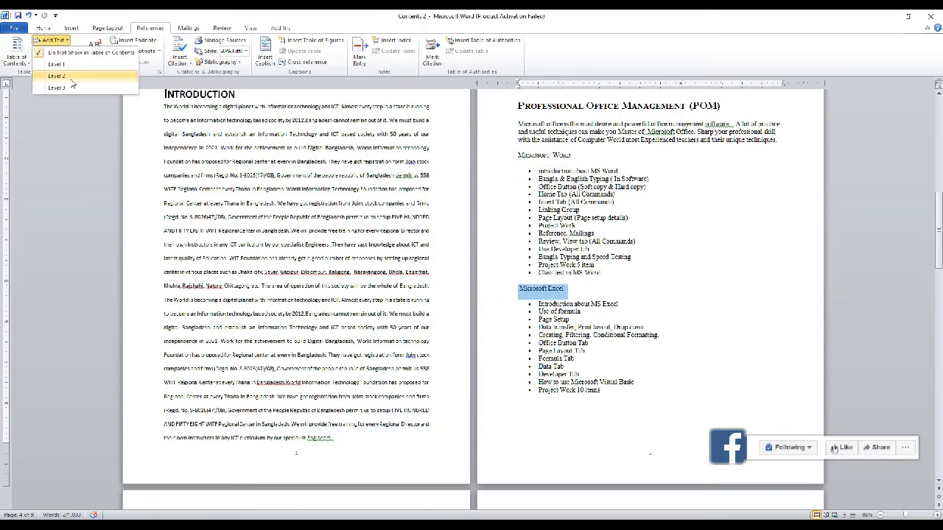
click(72, 87)
Mark the Microsoft Access and Microsoft PowerPoint subheadings on the following page as Level 3 table of contents entries
scroll(471, 295, down, 3)
scroll(213, 266, down, 4)
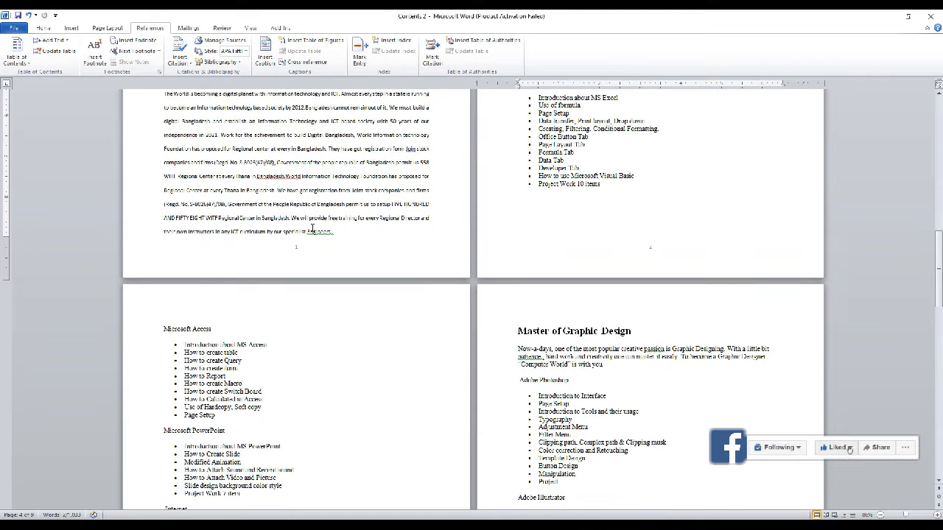
triple_click(214, 266)
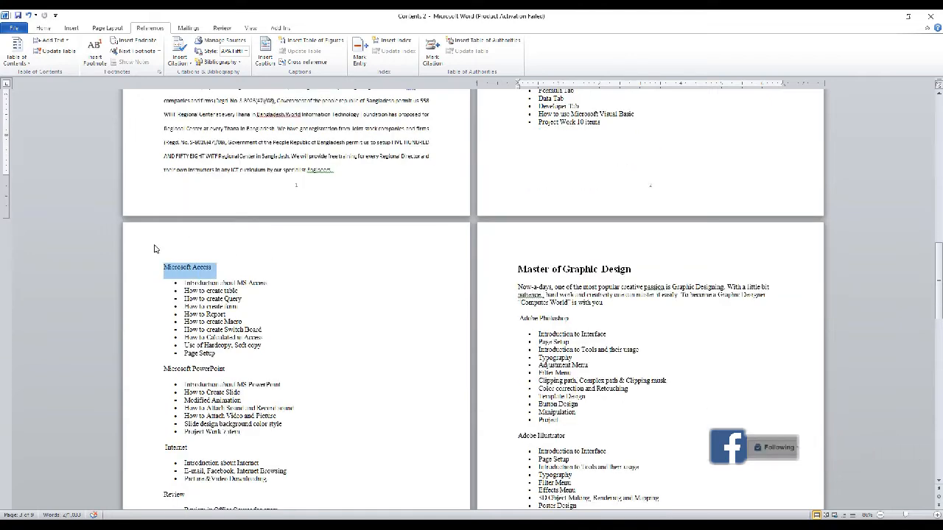
click(64, 43)
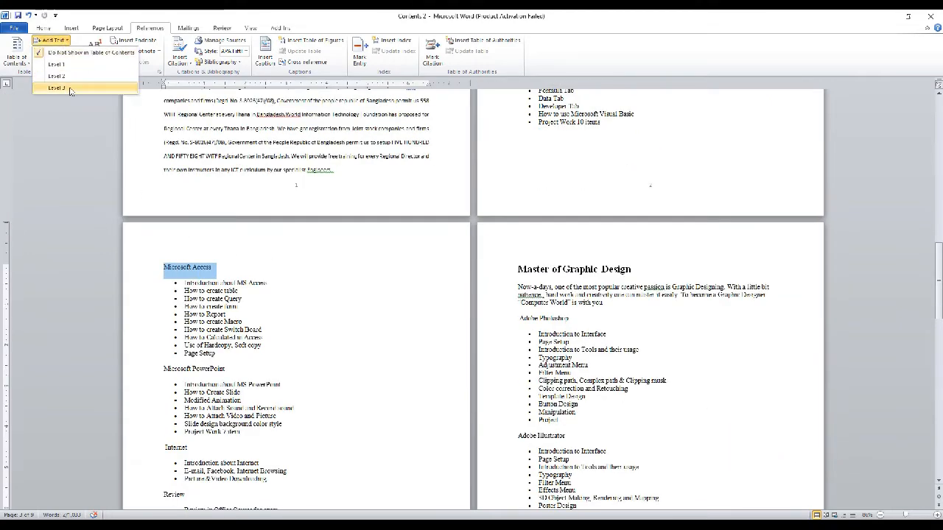
click(59, 88)
scroll(240, 269, down, 3)
triple_click(240, 269)
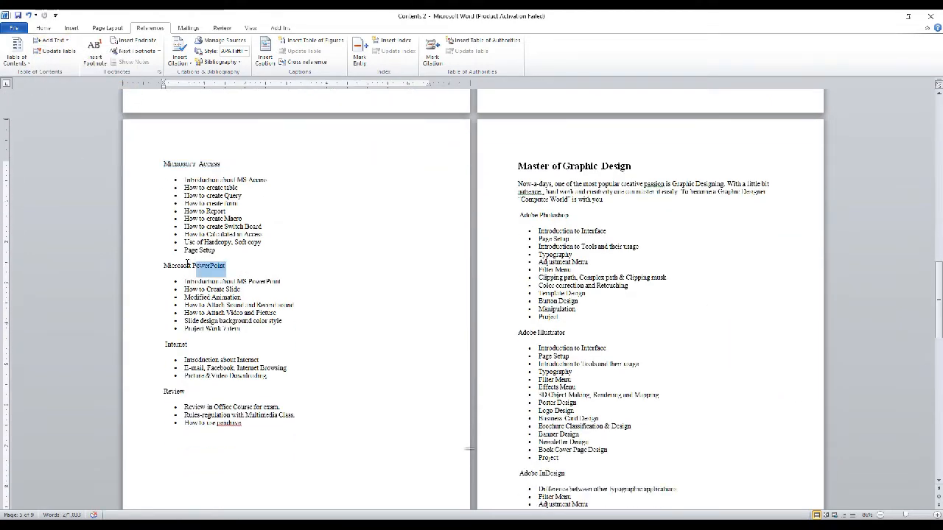
click(63, 42)
click(59, 88)
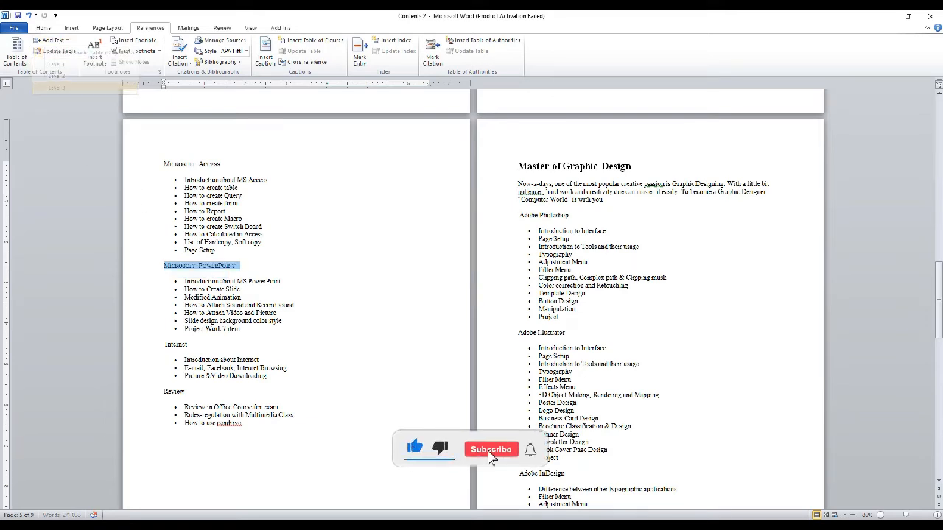
Mark the Internet and Review subheadings below Microsoft PowerPoint as Level 3 table of contents entries
triple_click(196, 344)
click(59, 41)
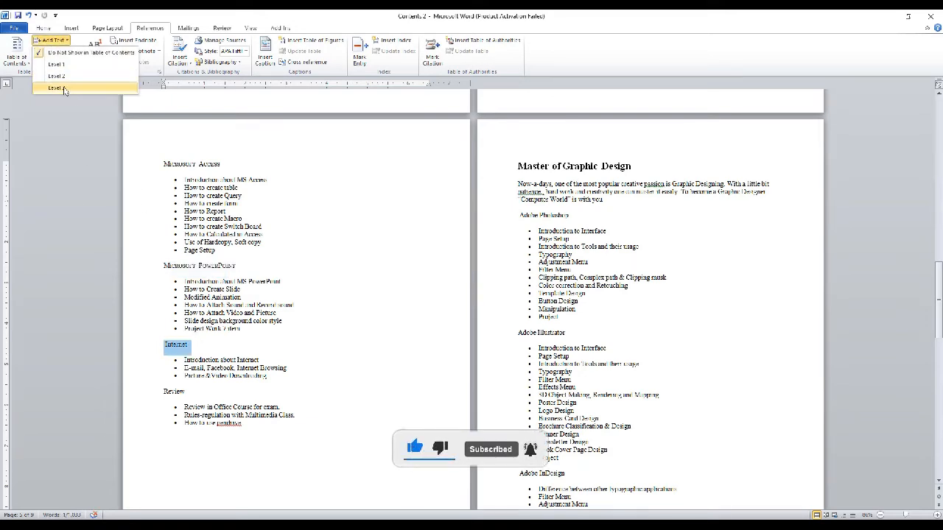
click(59, 87)
triple_click(165, 392)
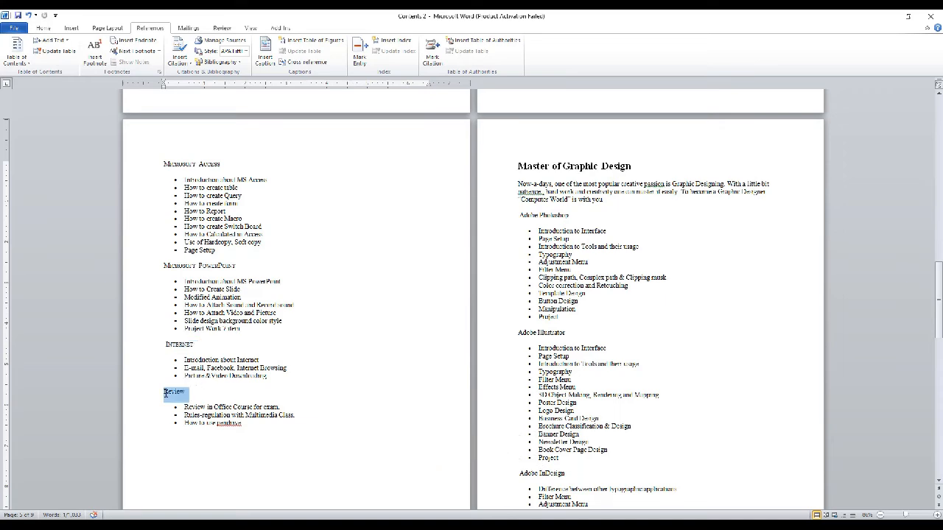
click(53, 42)
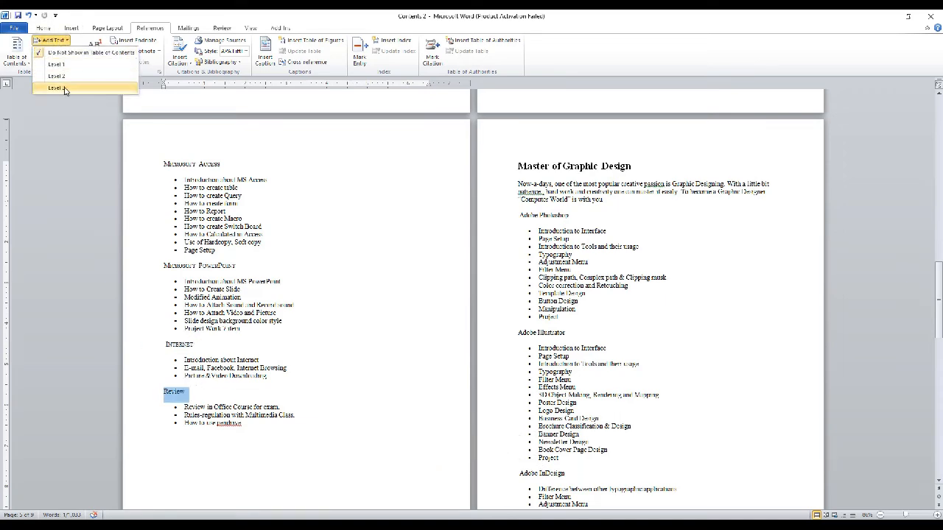
click(59, 88)
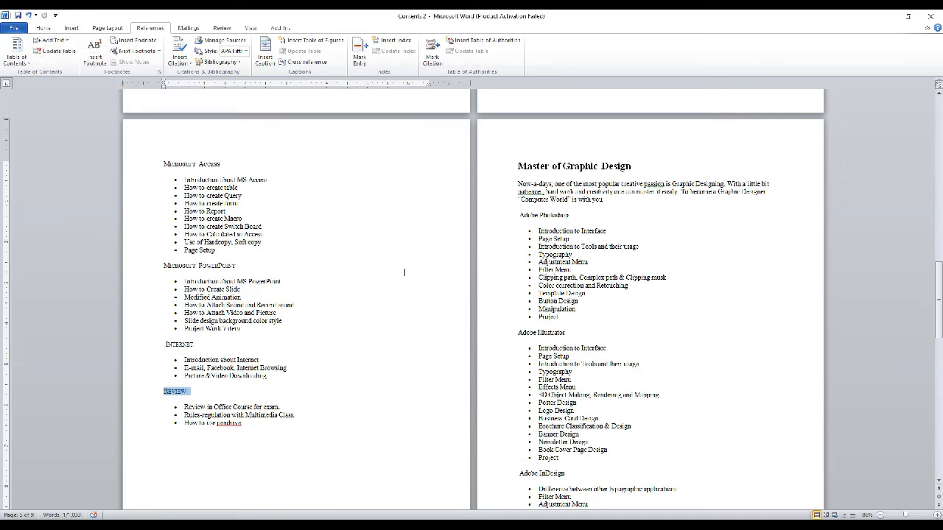
Review the heading hierarchy from Our Courses and Professional Office Management (POM) through to the Master of Graphic Design heading
scroll(404, 272, up, 6)
scroll(495, 262, up, 2)
scroll(549, 241, up, 2)
scroll(554, 237, down, 5)
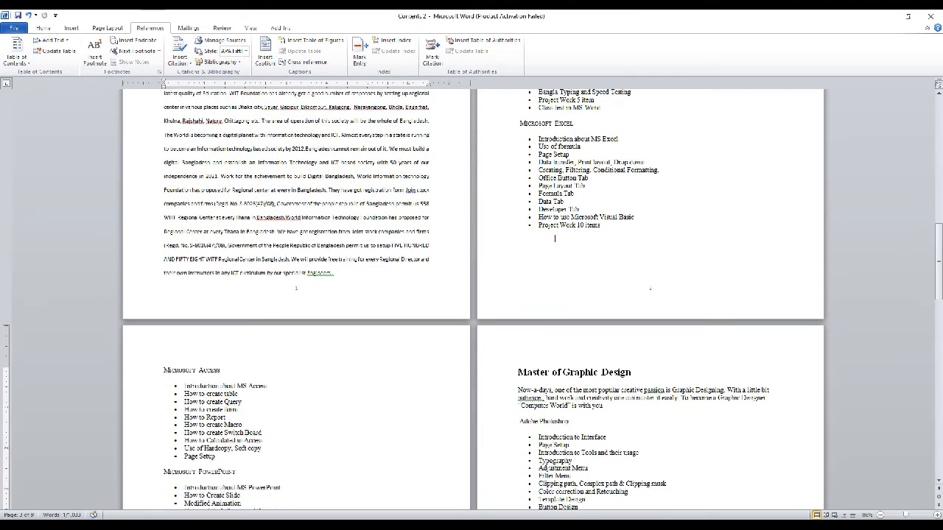
scroll(554, 237, down, 5)
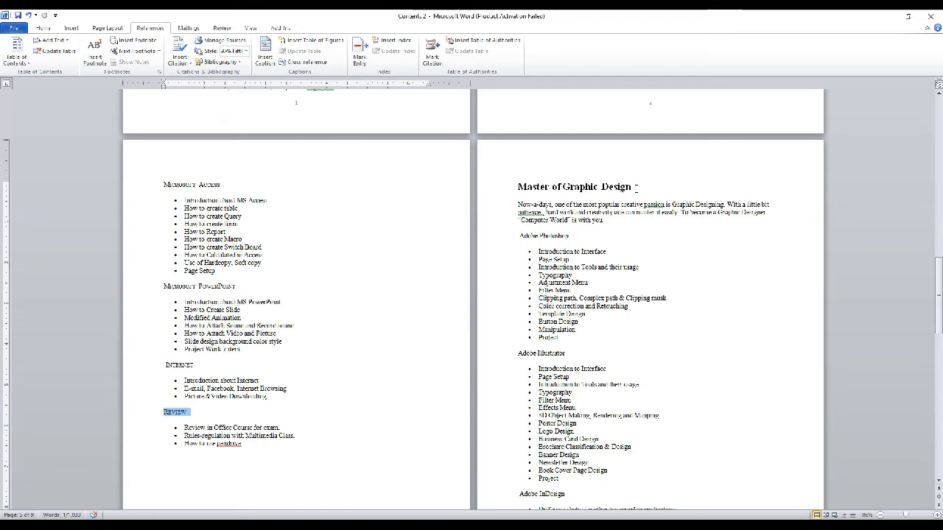
scroll(630, 176, up, 8)
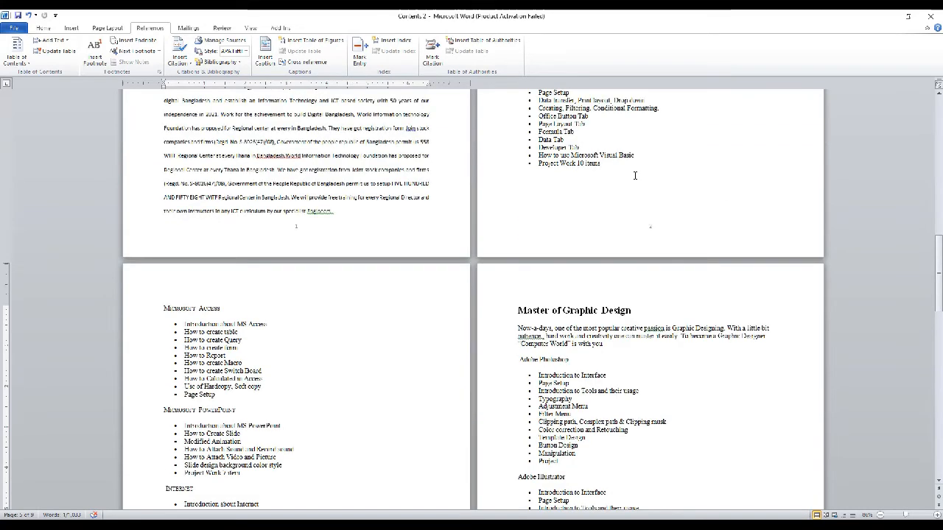
scroll(631, 174, up, 2)
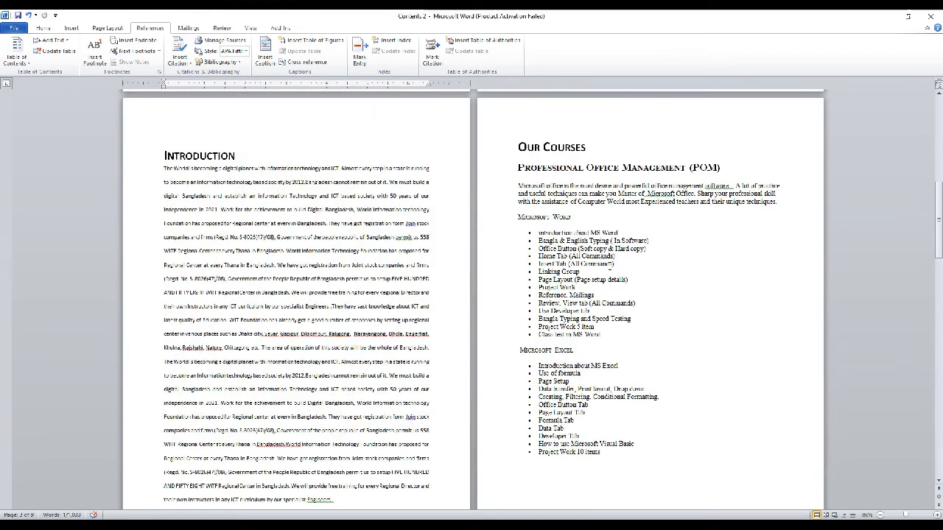
scroll(626, 342, down, 7)
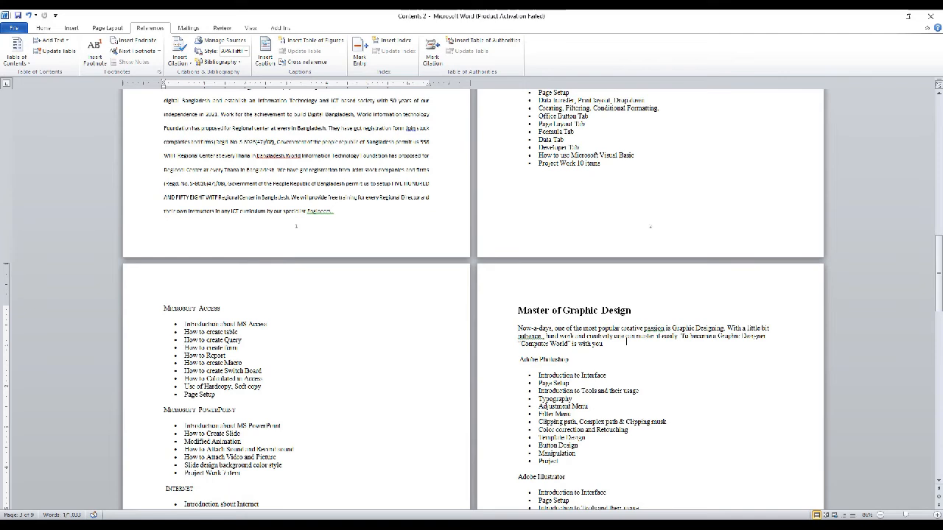
Mark the Master of Graphic Design heading as a Level 2 table of contents entry
scroll(590, 322, down, 1)
drag(637, 290, 517, 290)
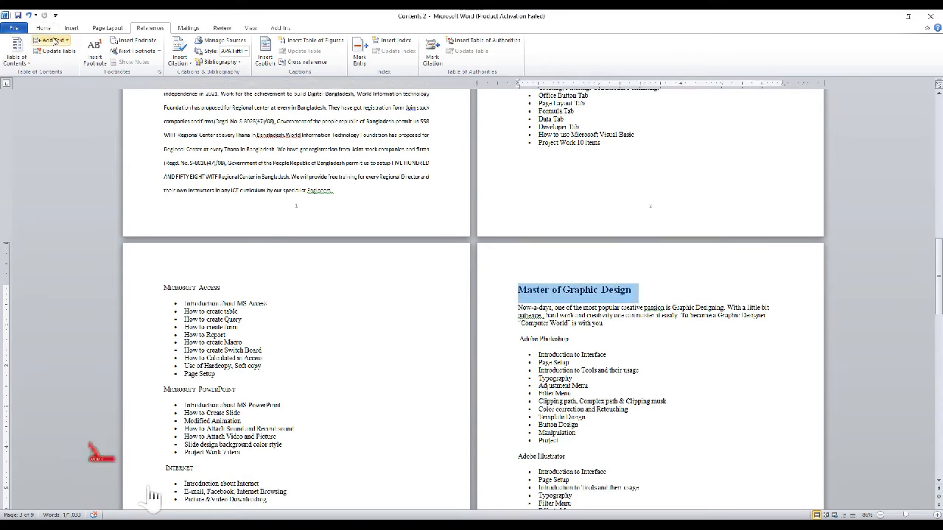
click(50, 40)
click(57, 66)
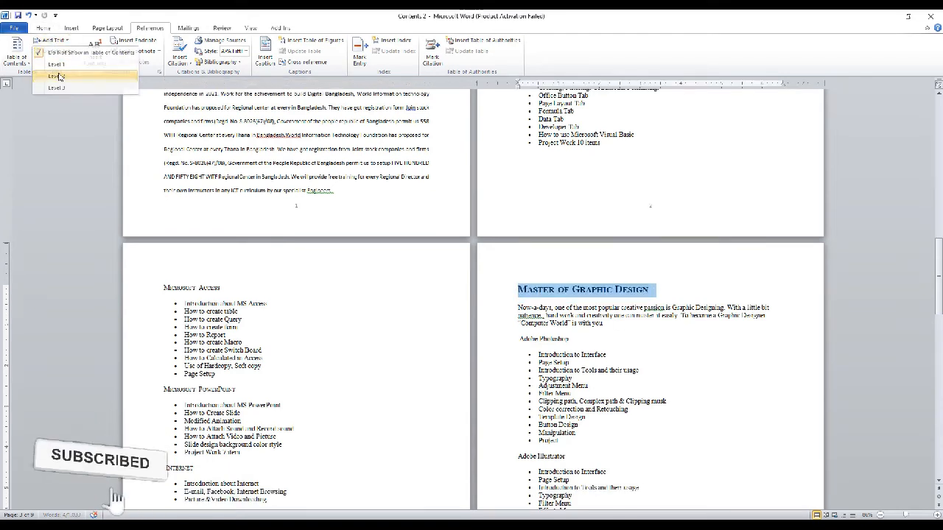
Mark the Adobe Photoshop subheading under Master of Graphic Design as a Level 3 table of contents entry
scroll(522, 270, down, 2)
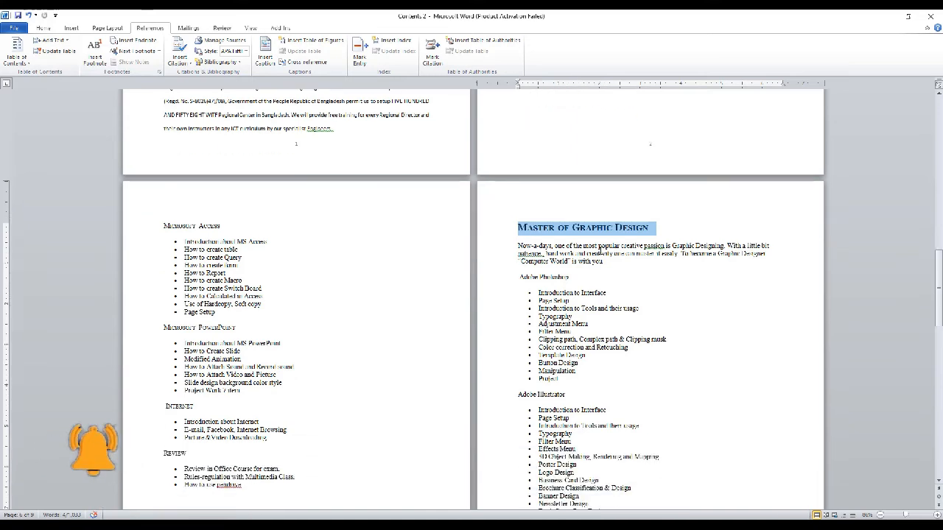
scroll(622, 246, down, 1)
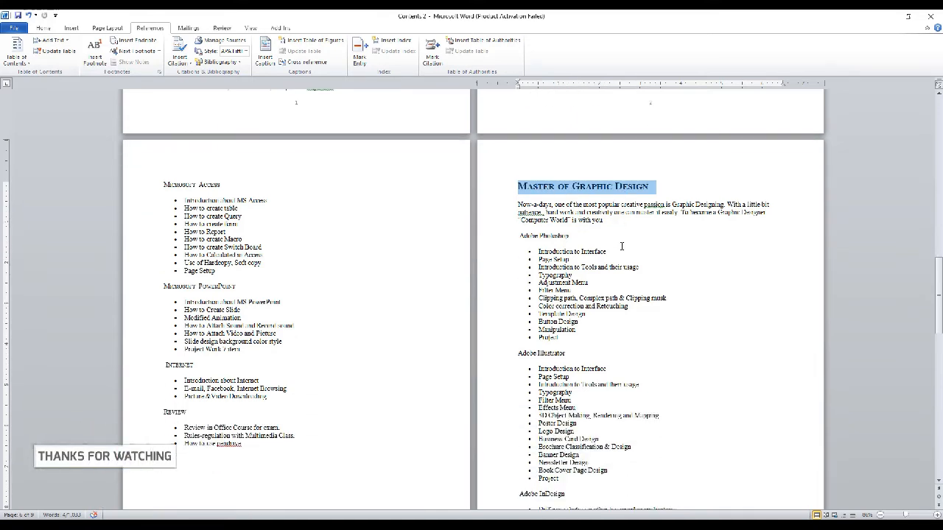
drag(573, 238, 517, 236)
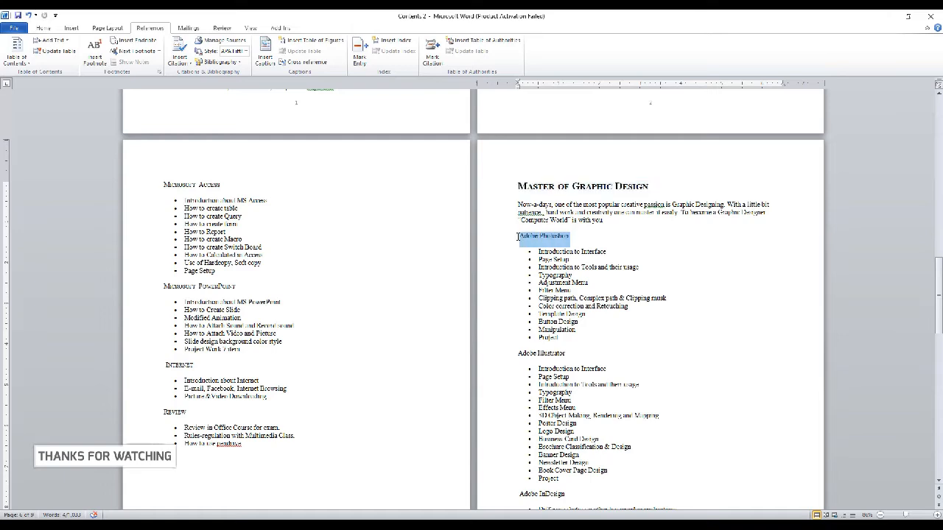
click(52, 40)
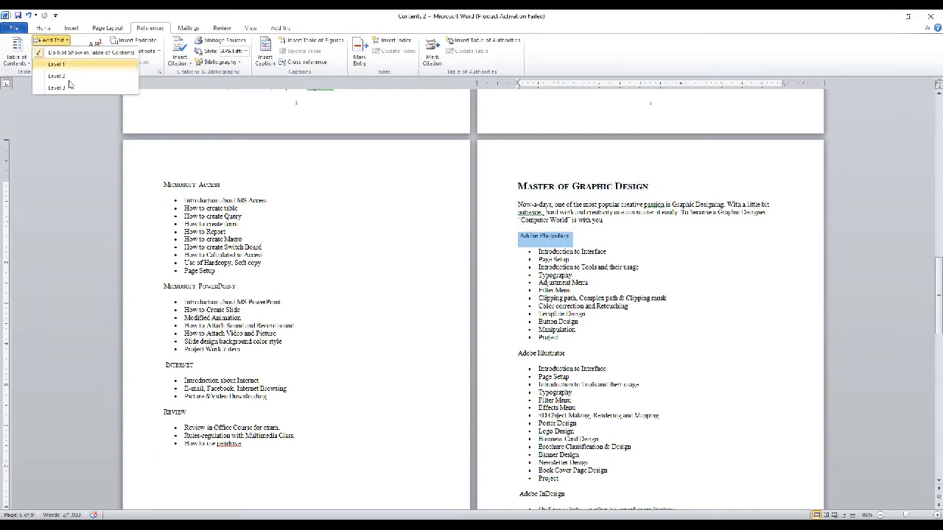
click(71, 89)
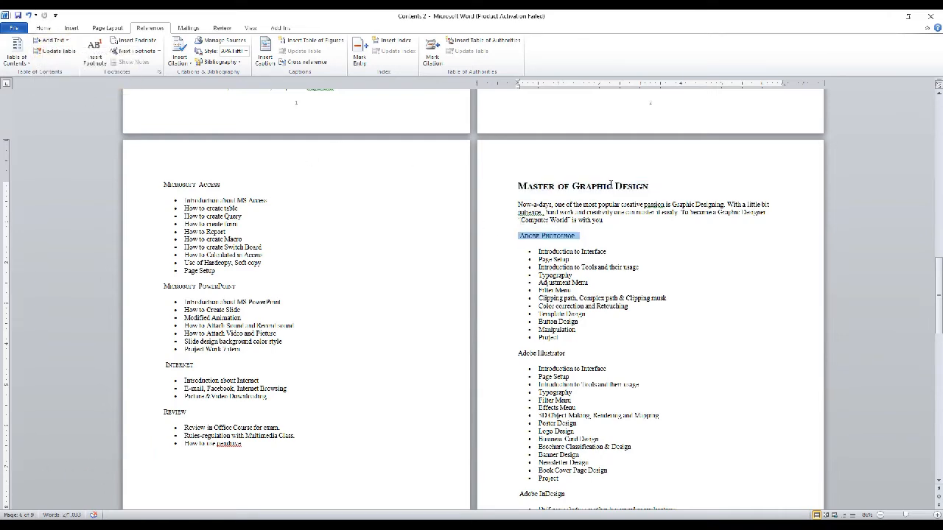
Mark the Adobe Illustrator subheading under Master of Graphic Design as a Level 3 table of contents entry
scroll(576, 270, down, 2)
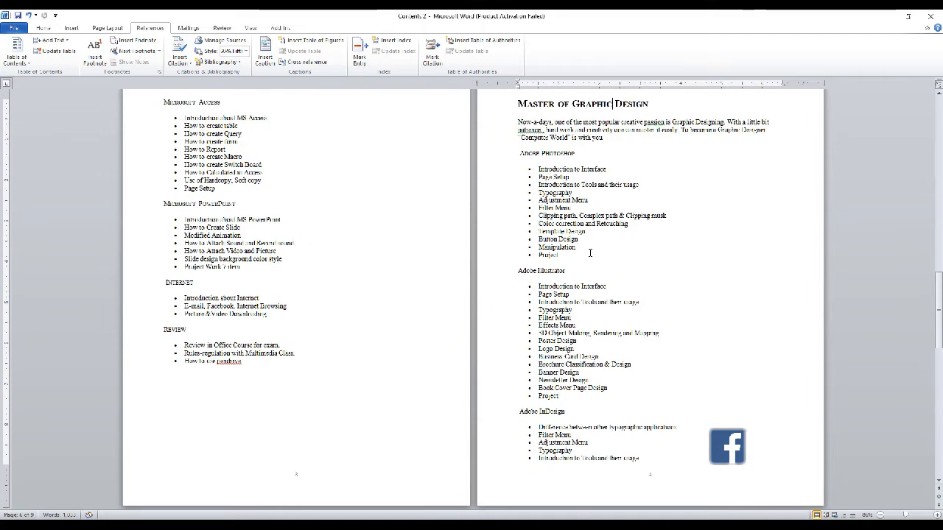
drag(576, 271, 512, 272)
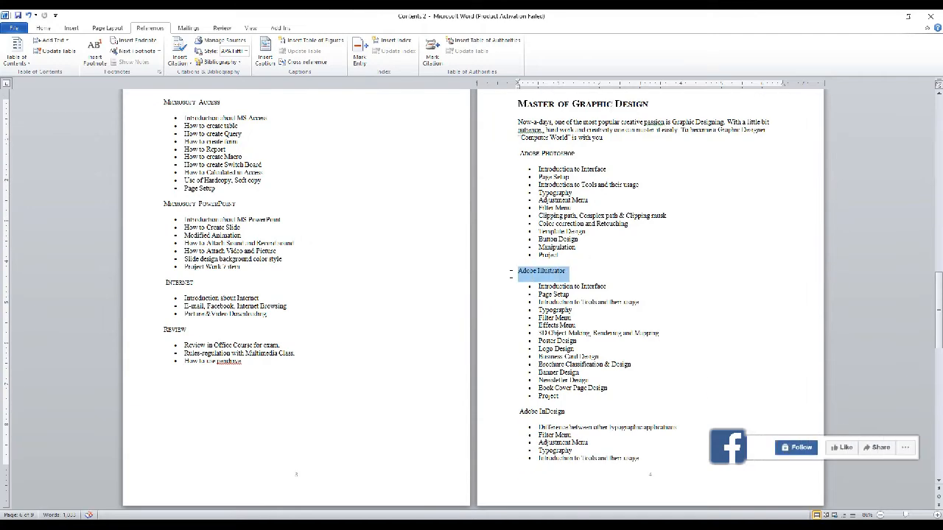
click(48, 41)
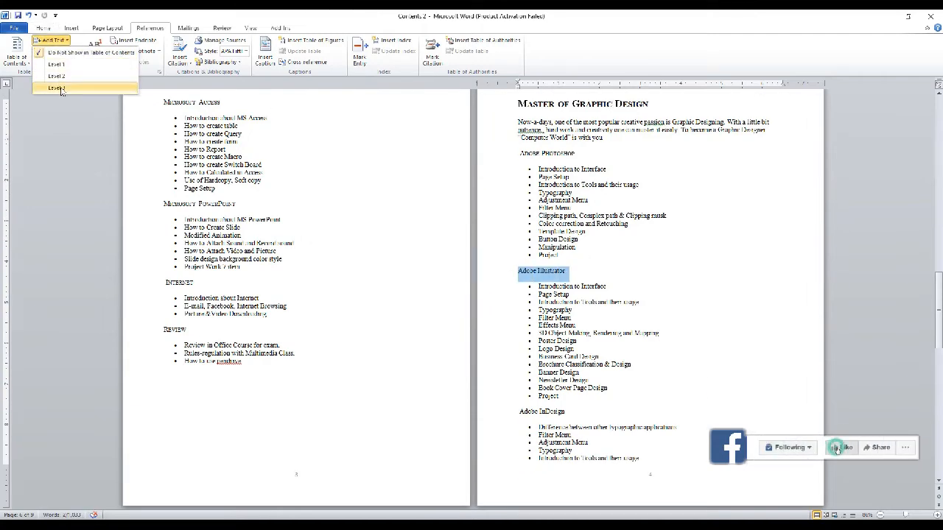
click(59, 88)
click(524, 103)
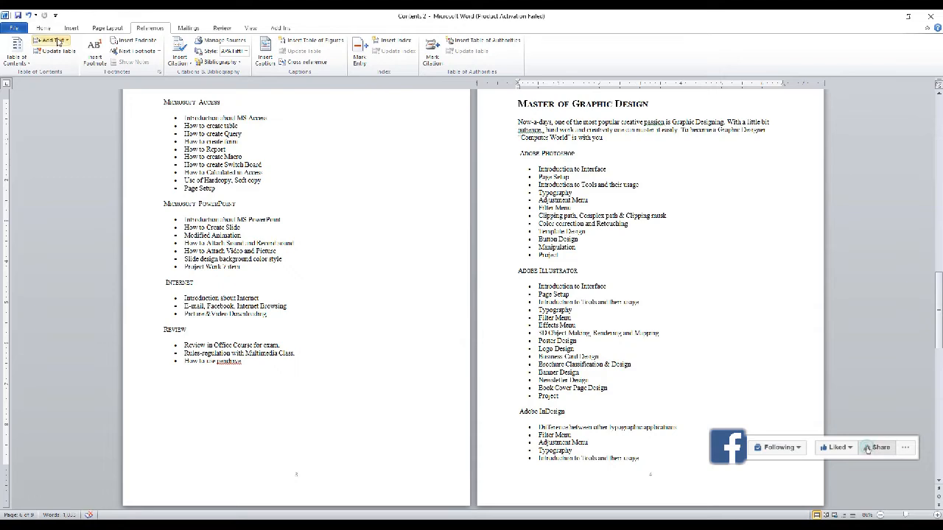
click(49, 42)
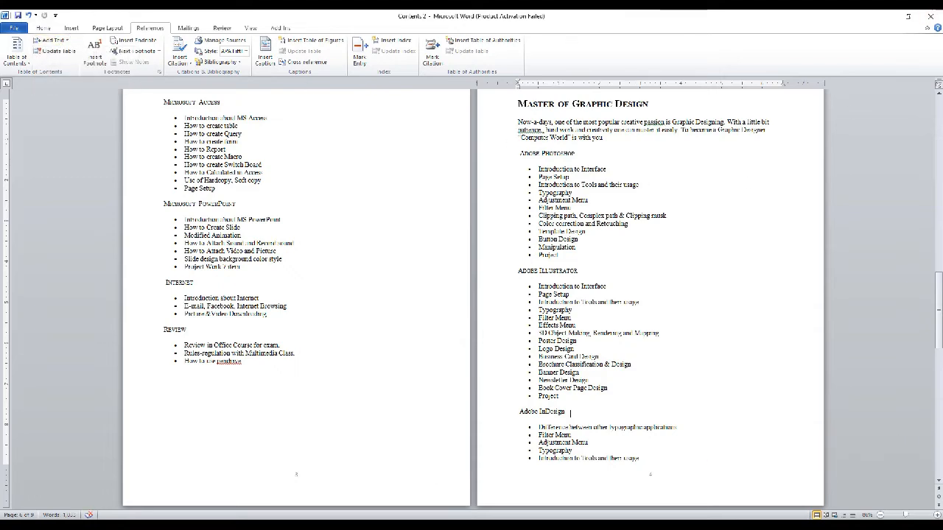
Mark the Adobe InDesign subheading under Master of Graphic Design as a Level 3 table of contents entry
scroll(569, 413, down, 2)
drag(570, 333, 507, 334)
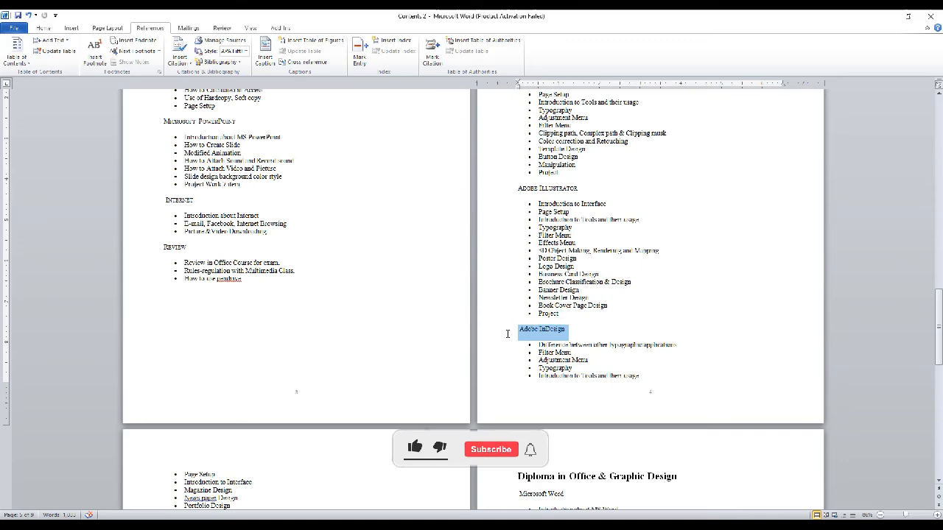
click(50, 40)
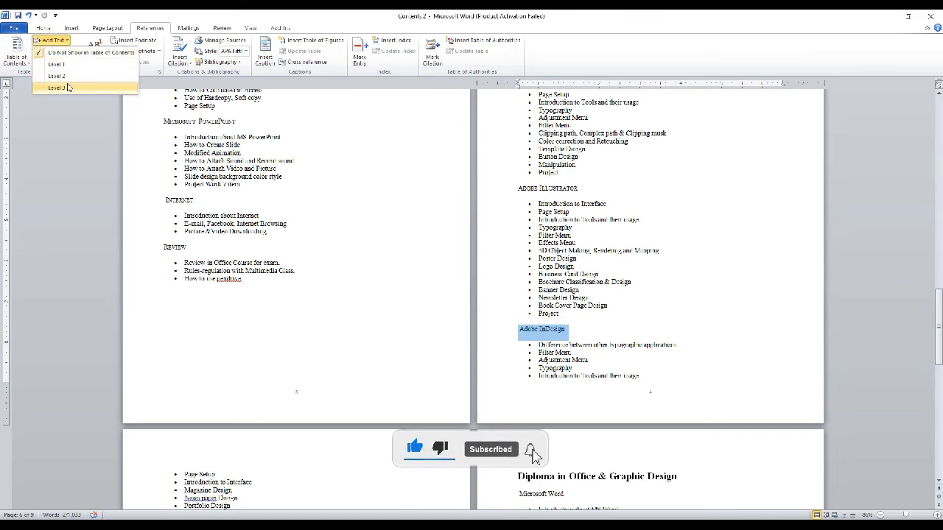
click(68, 88)
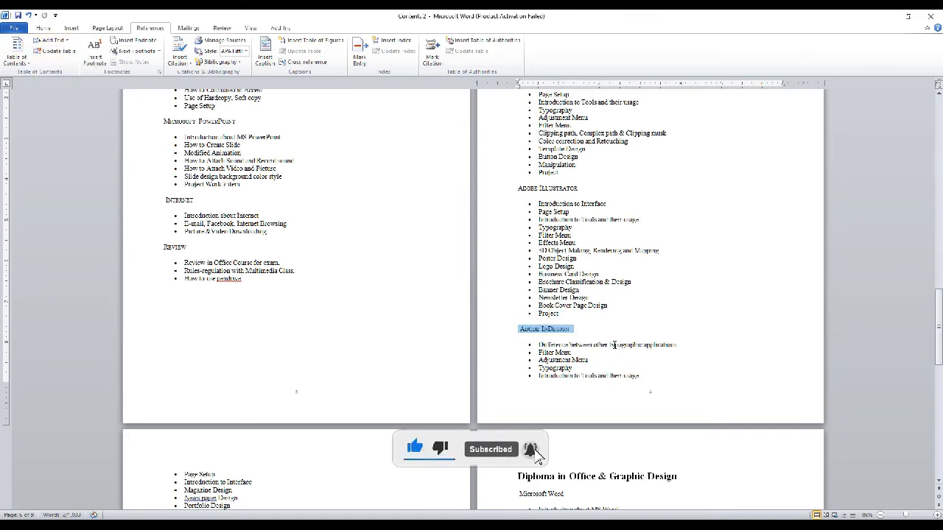
Compare the marked Master of Graphic Design headings with the finished table of contents in the contents document, and return to Contents 2
click(937, 513)
click(936, 514)
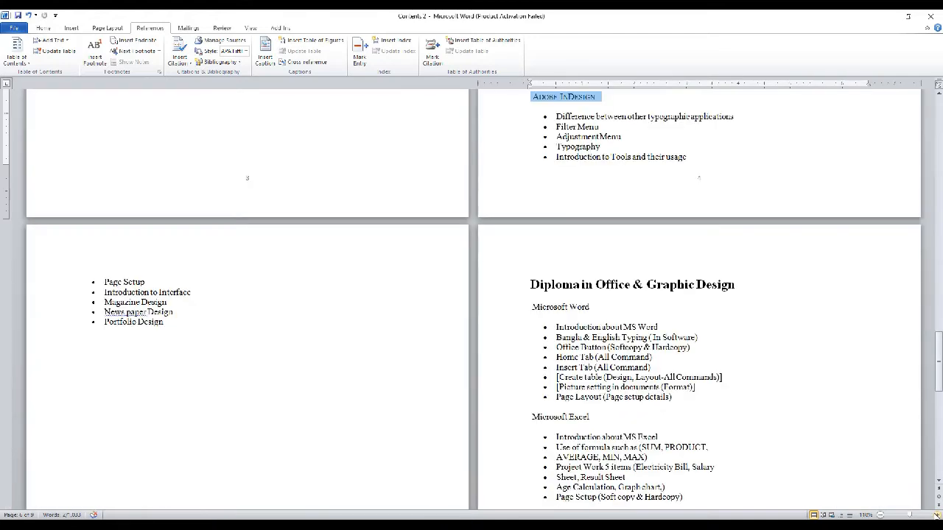
click(936, 515)
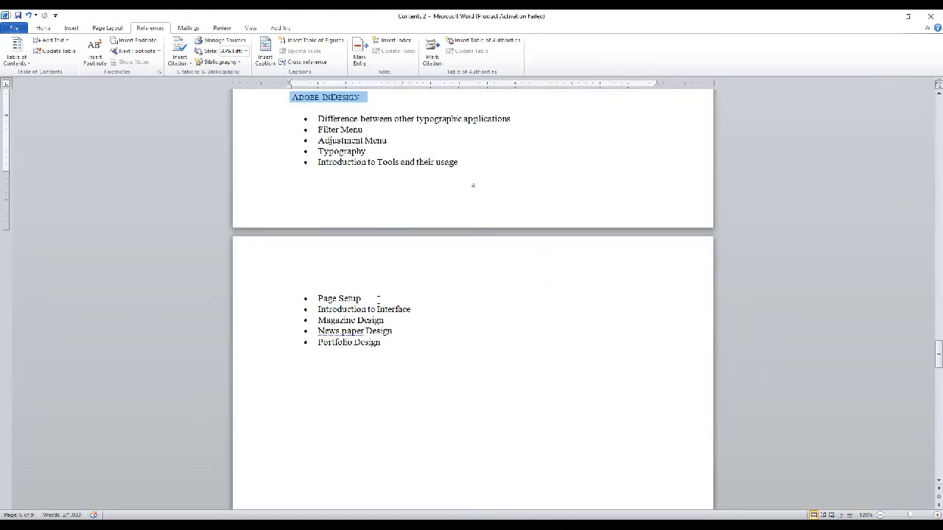
scroll(378, 298, up, 15)
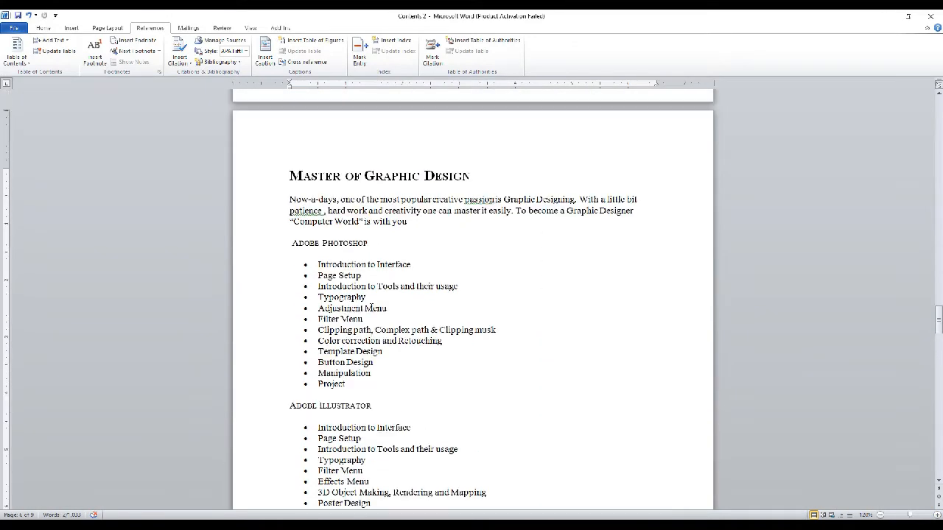
scroll(318, 243, up, 3)
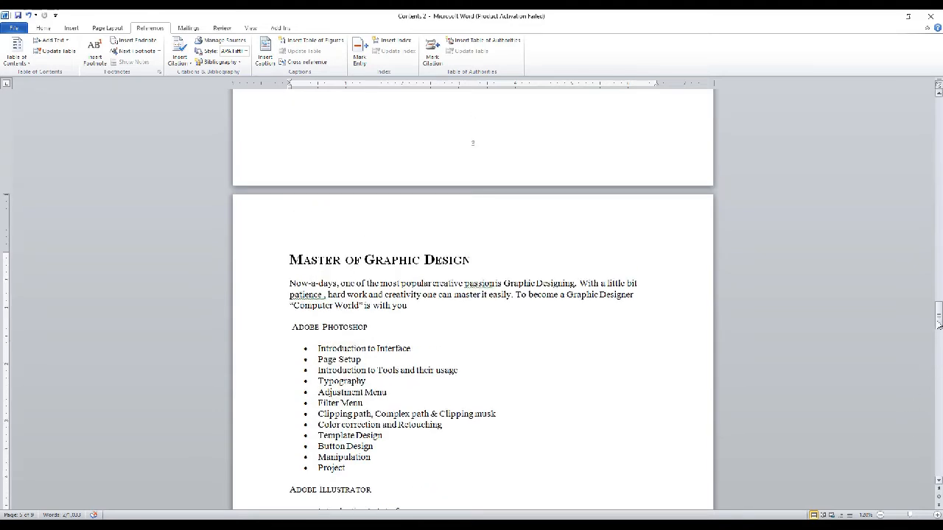
drag(939, 322, 938, 159)
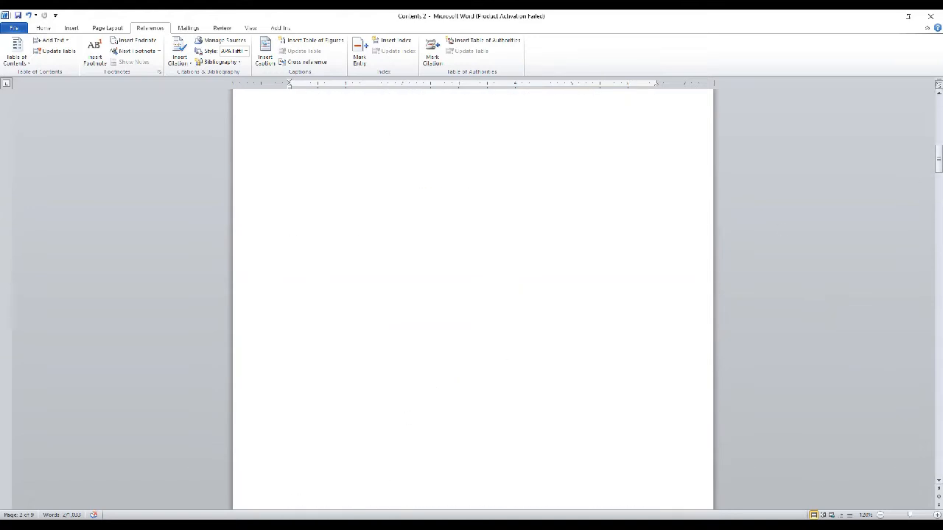
click(196, 480)
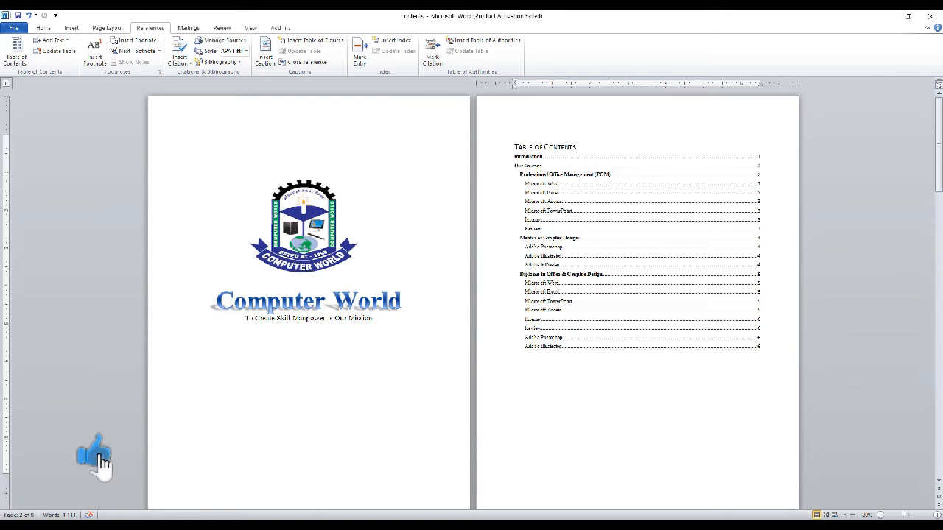
click(312, 488)
Place the insertion point at the start of the blank page following the Computer World cover page in Contents 2
scroll(668, 350, up, 1)
scroll(671, 351, up, 5)
ctrl+scroll(670, 351, down, 1)
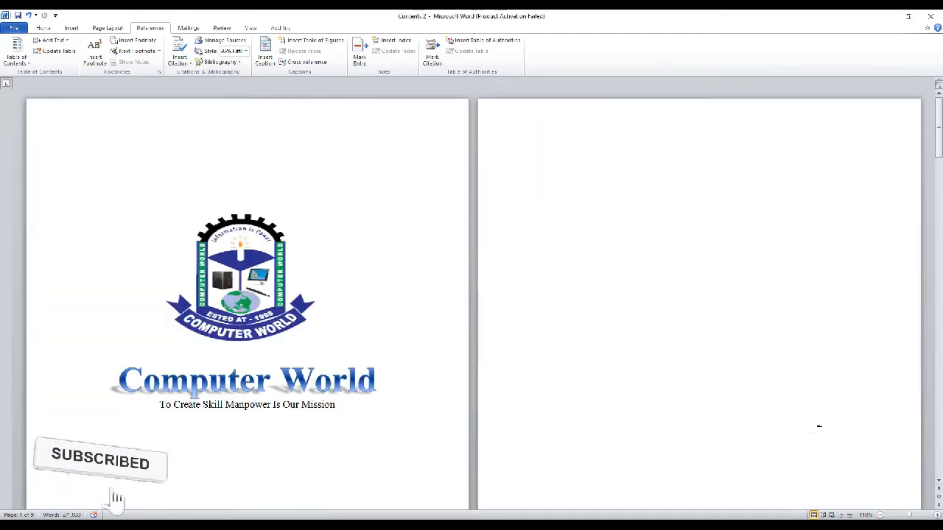
click(880, 514)
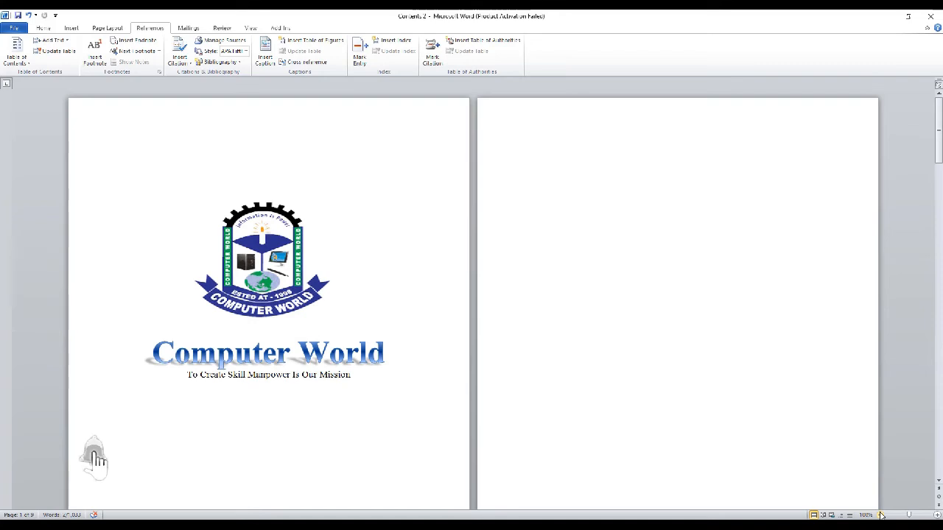
scroll(881, 515, down, 2)
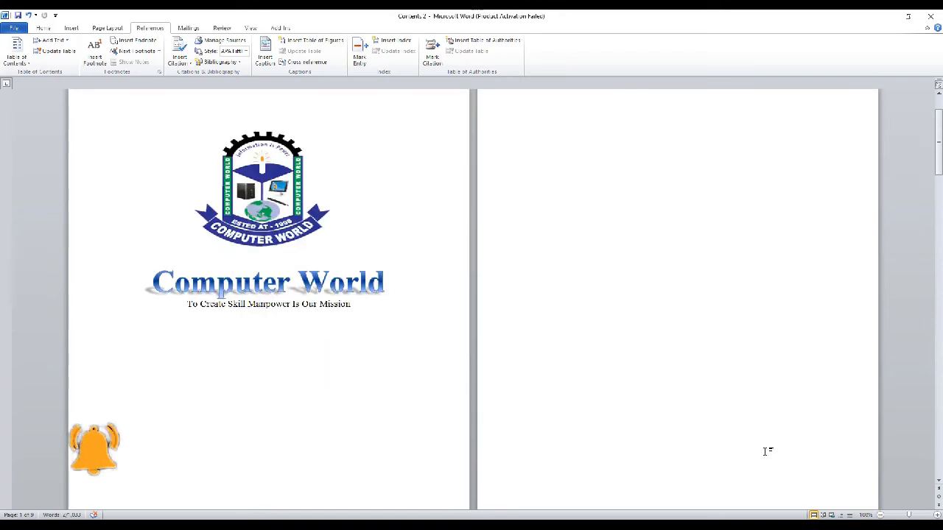
click(881, 514)
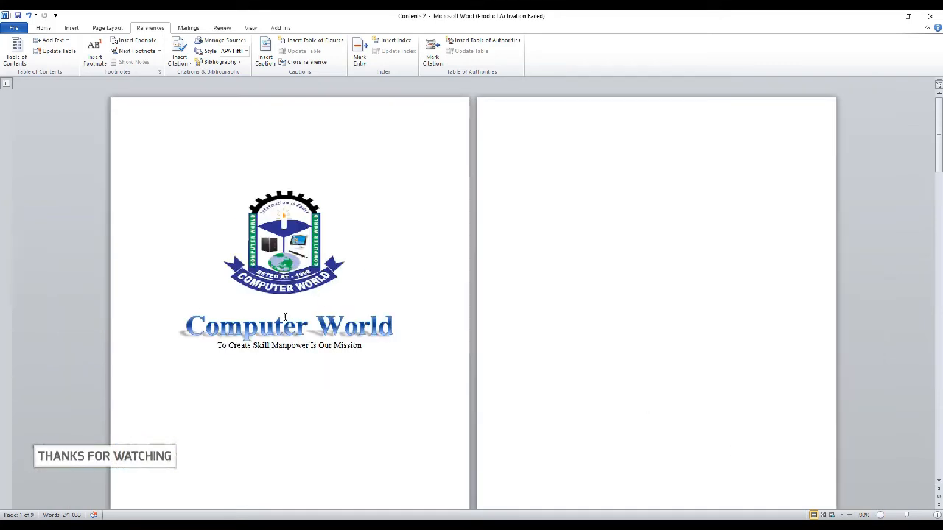
click(518, 152)
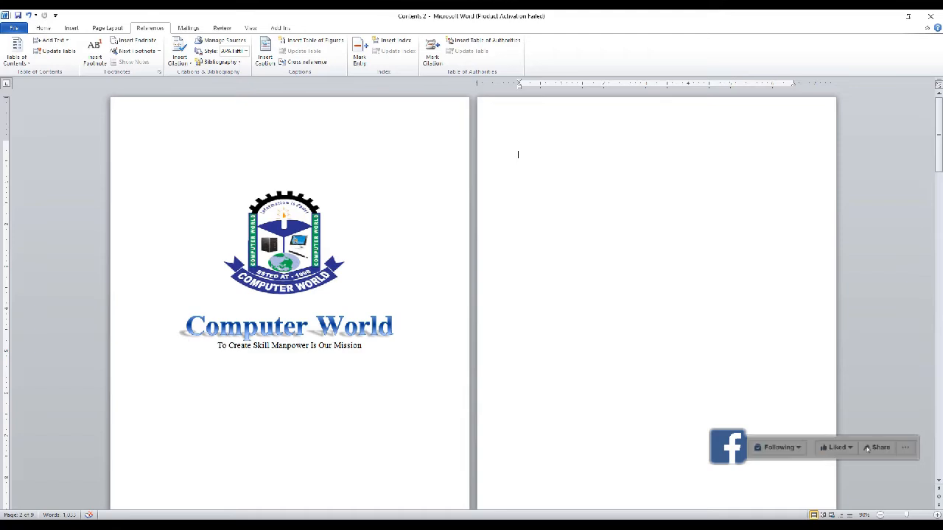
Insert an Automatic Table 2 table of contents on the blank page after the Computer World cover
click(16, 63)
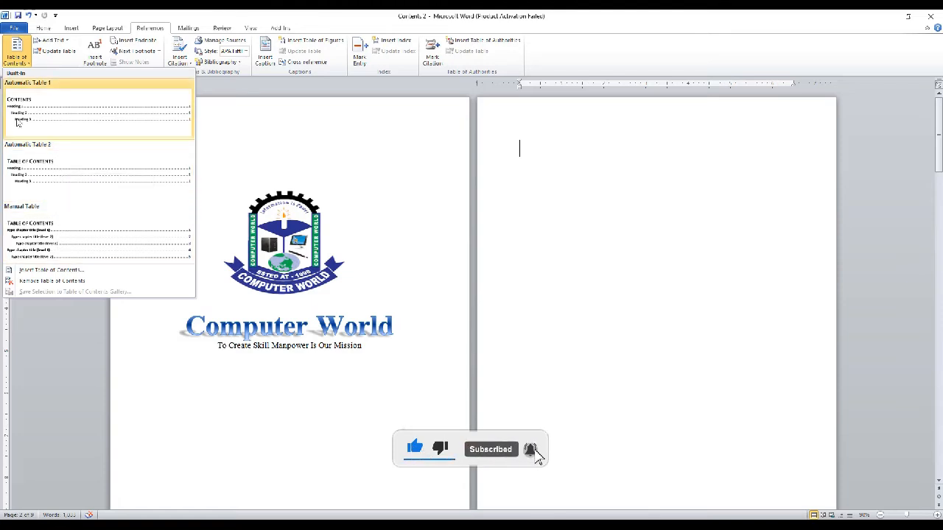
click(44, 174)
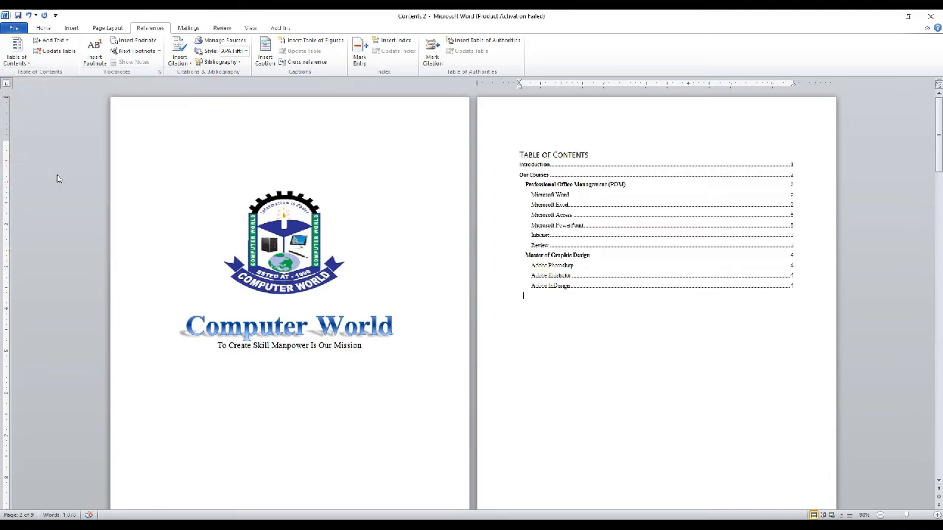
click(611, 201)
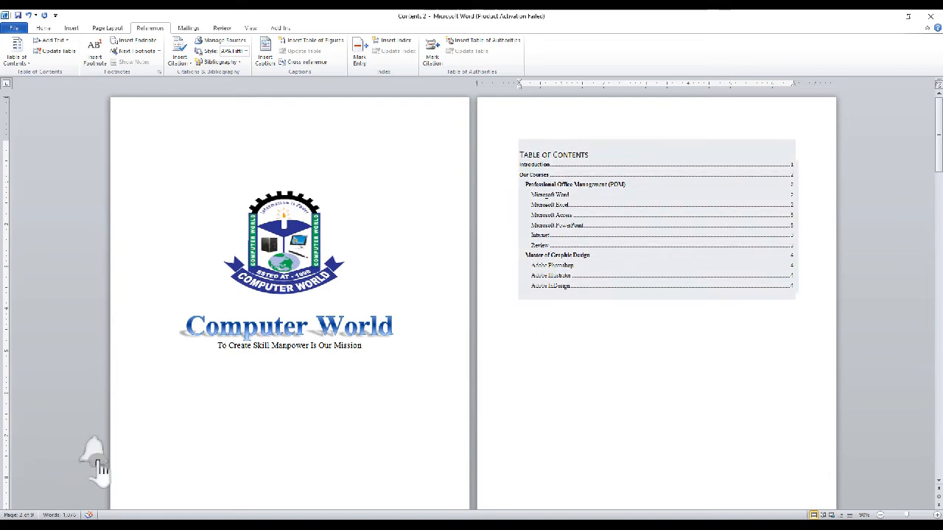
Test the table of contents link to Microsoft Access, and return to the table of contents page
click(530, 212)
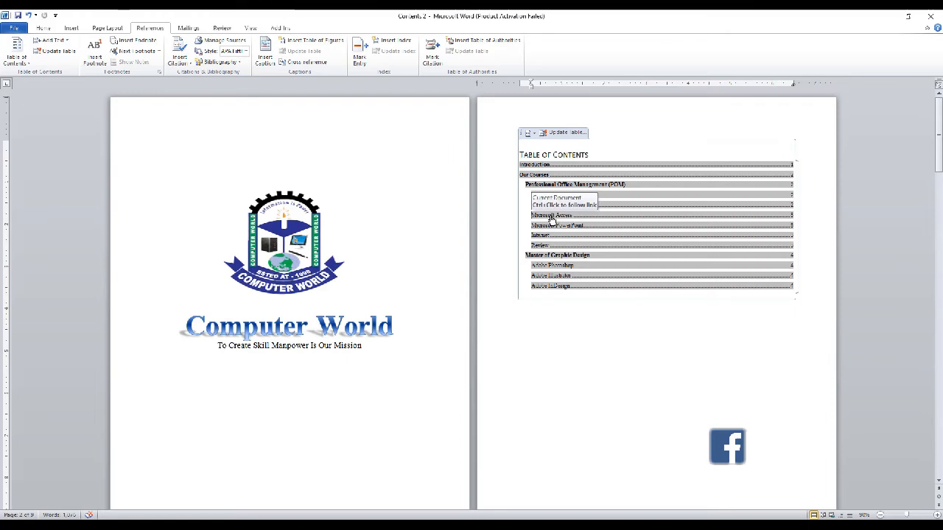
ctrl+click(550, 217)
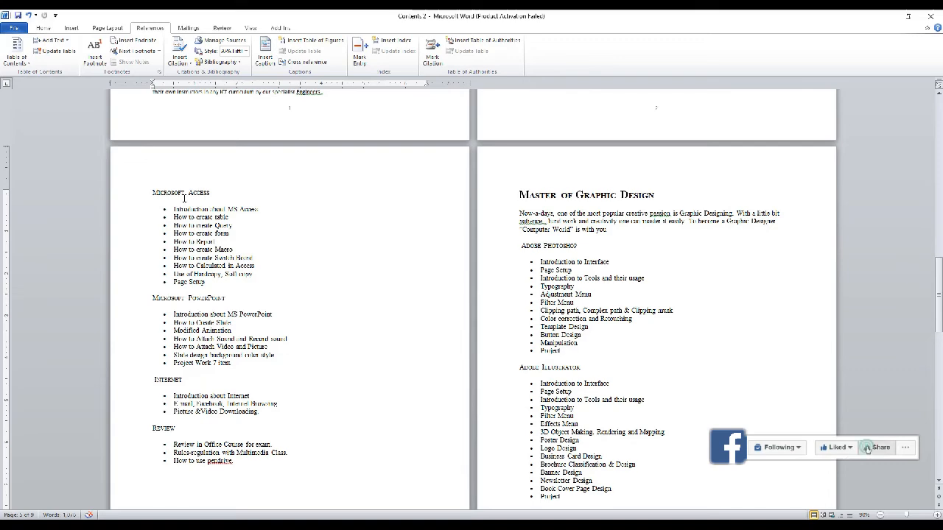
drag(939, 282, 942, 109)
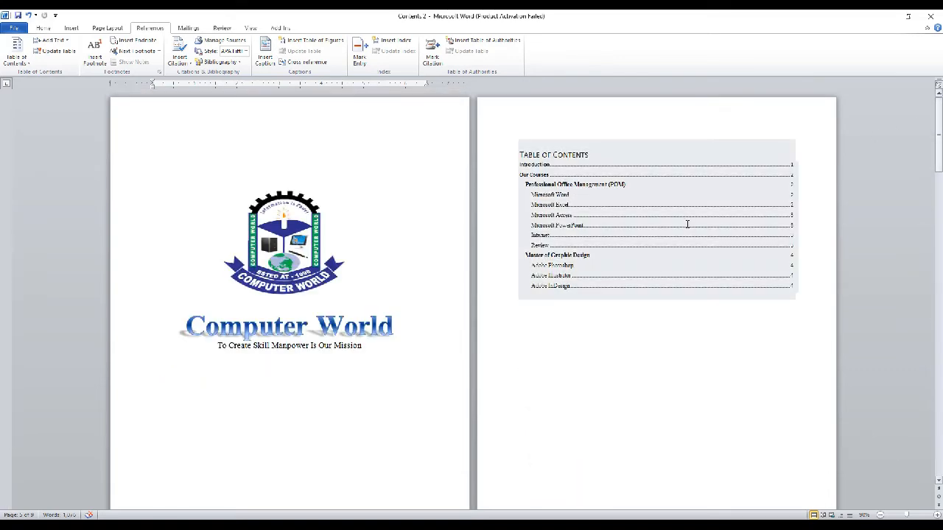
Mark the Diploma in Office & Graphic Design heading as a Level 2 table of contents entry
scroll(579, 320, down, 1)
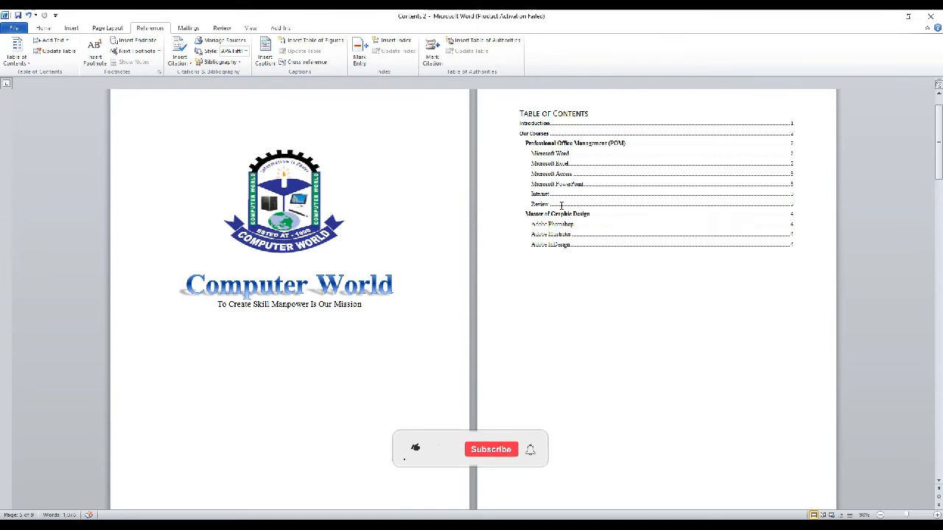
scroll(526, 297, down, 5)
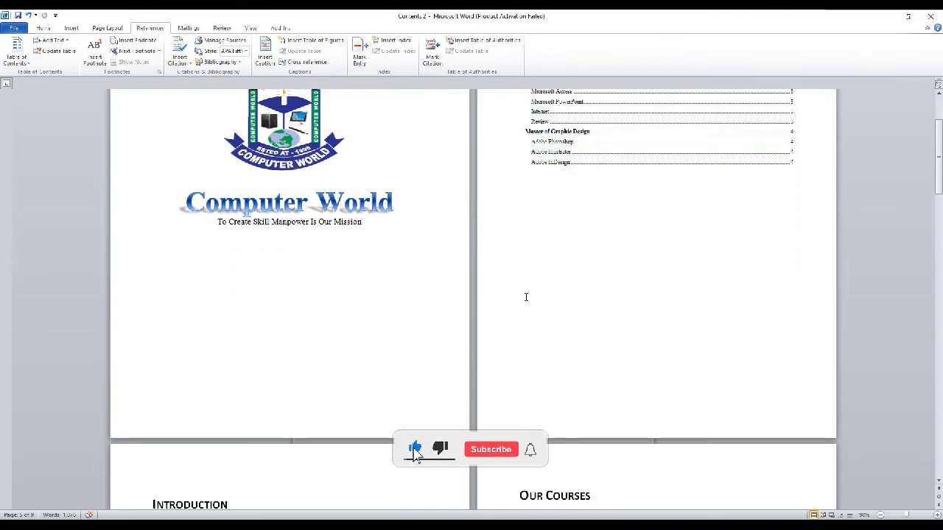
scroll(526, 297, down, 15)
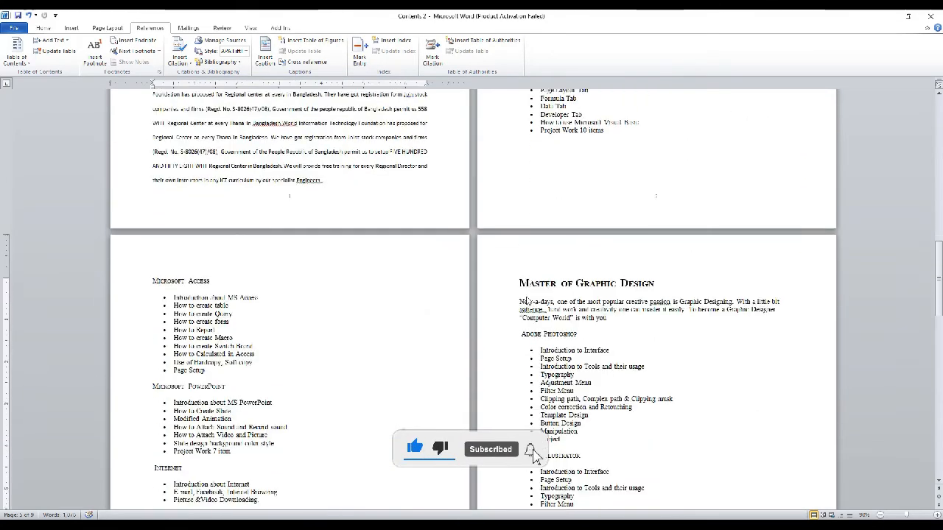
scroll(527, 297, down, 10)
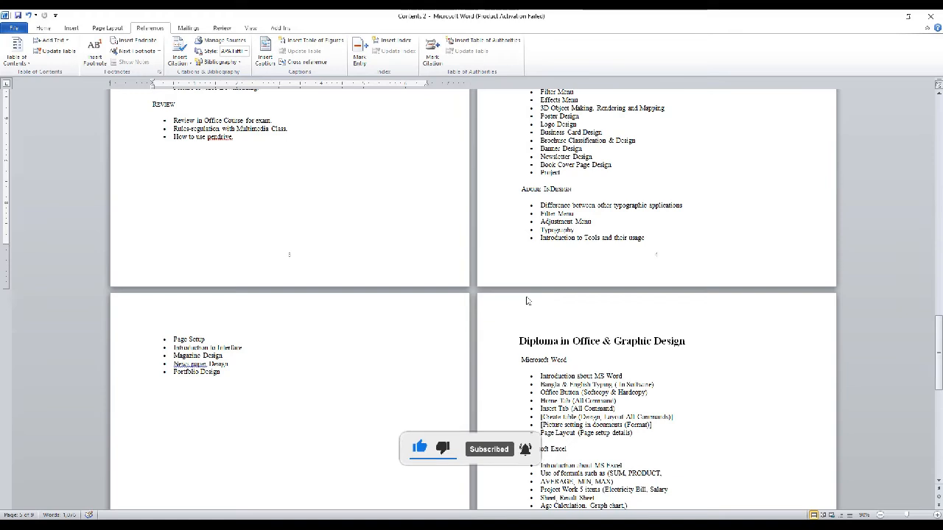
scroll(527, 297, down, 1)
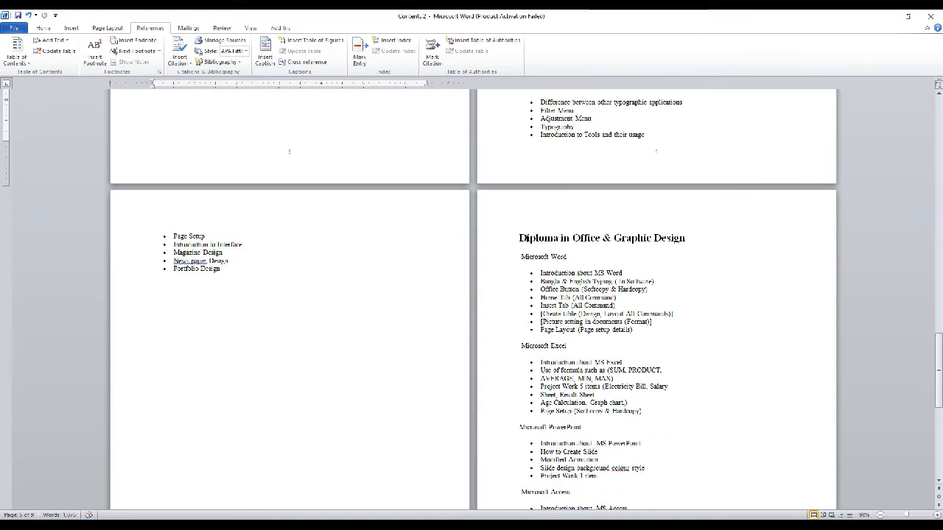
click(520, 237)
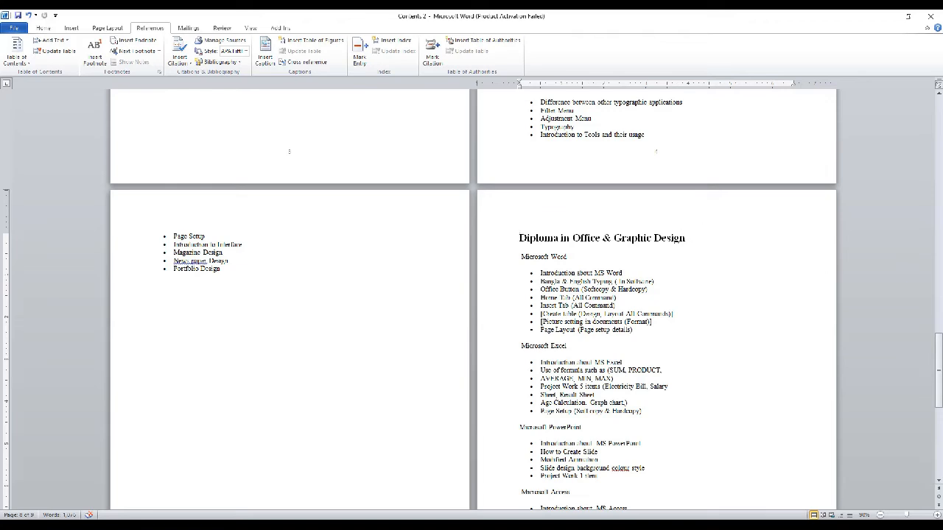
scroll(472, 299, down, 2)
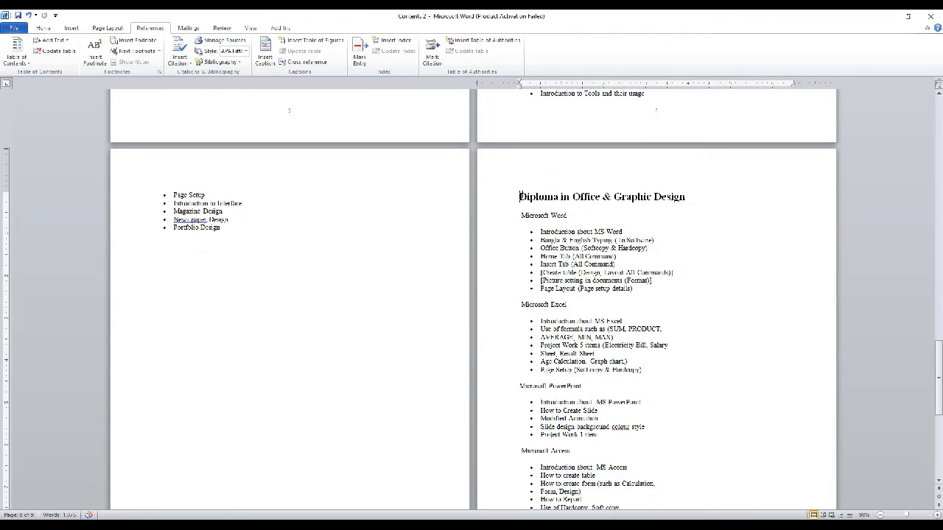
scroll(633, 272, down, 2)
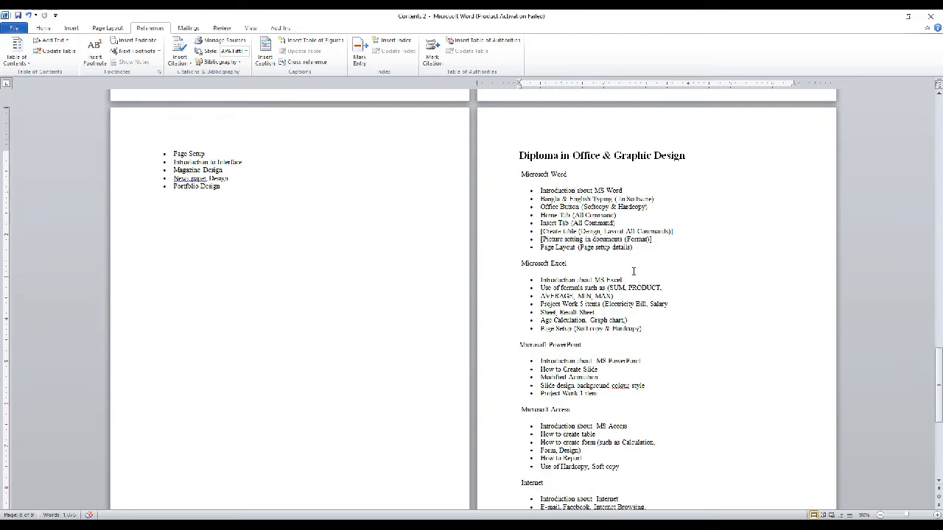
drag(690, 157, 480, 149)
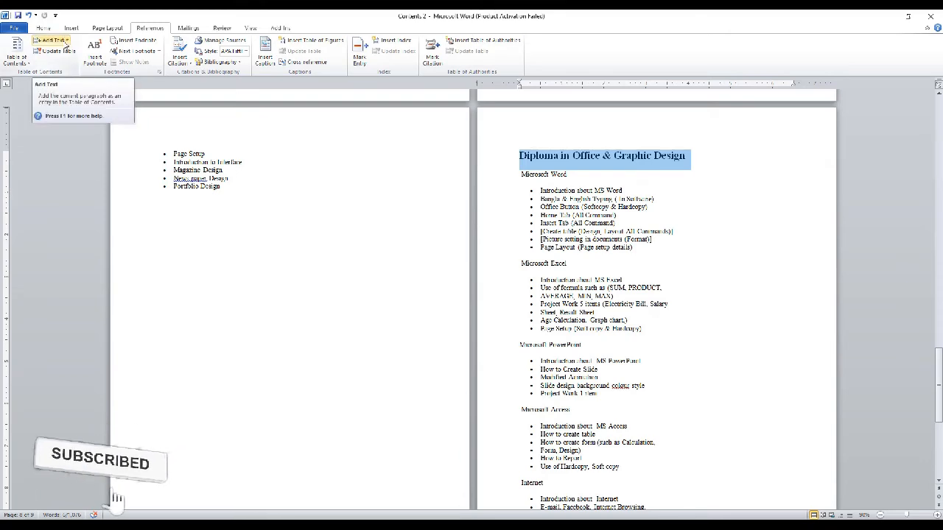
click(64, 43)
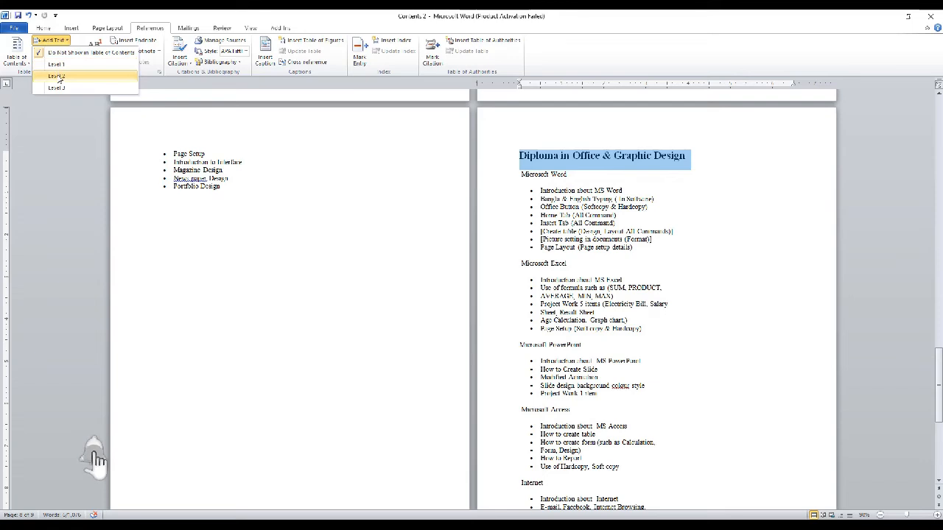
click(59, 77)
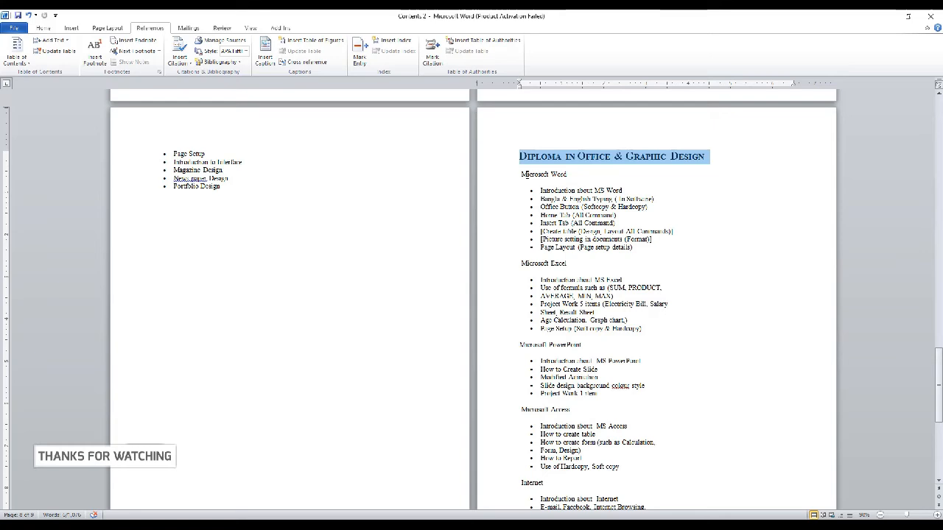
Mark the Microsoft Word and Microsoft Excel subheadings under Diploma in Office & Graphic Design as Level 3 table of contents entries
triple_click(563, 175)
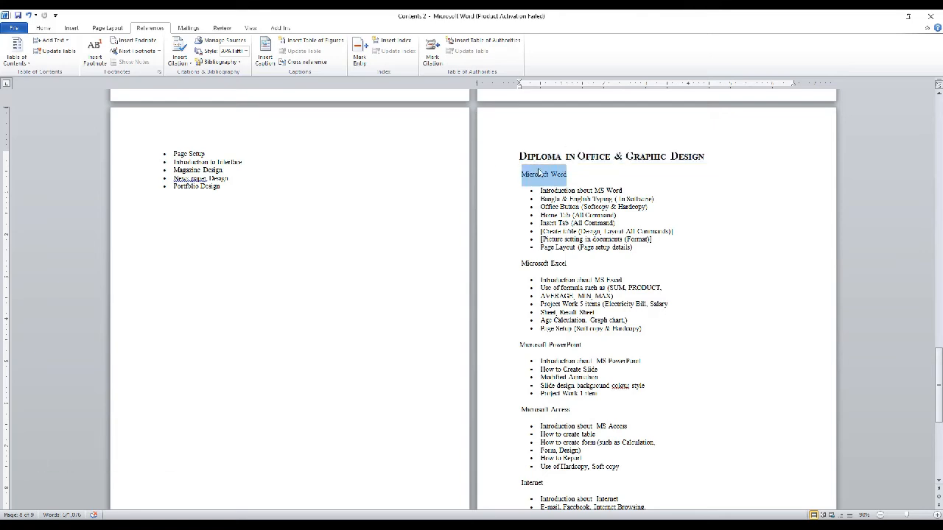
click(53, 40)
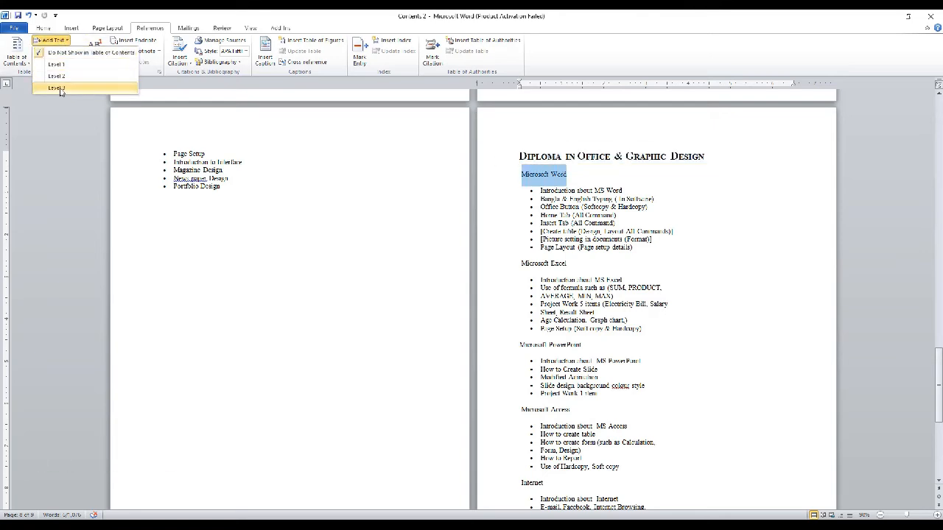
click(59, 88)
triple_click(567, 216)
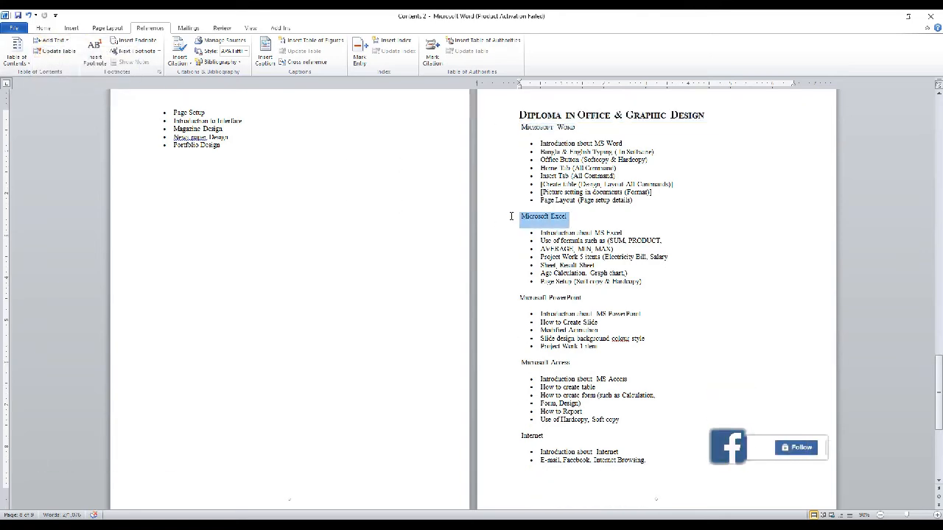
click(53, 40)
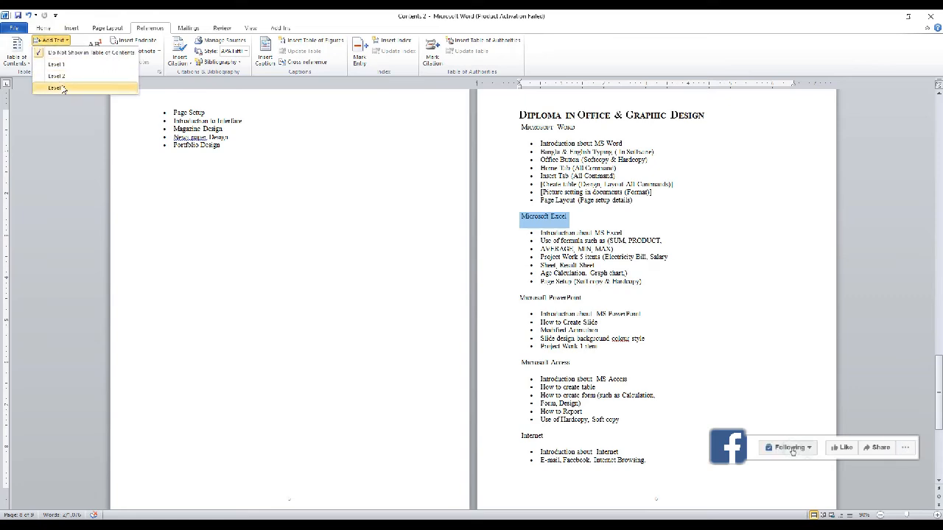
click(58, 89)
drag(590, 297, 514, 288)
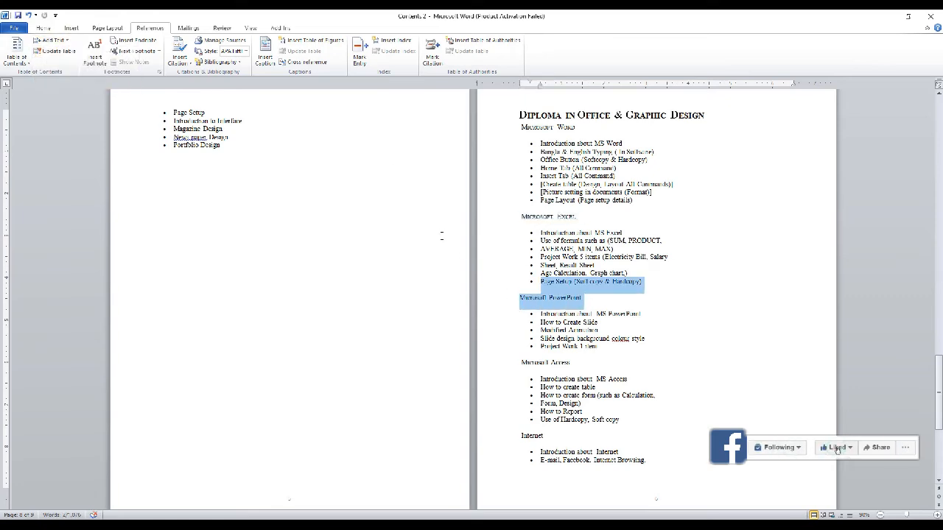
click(53, 40)
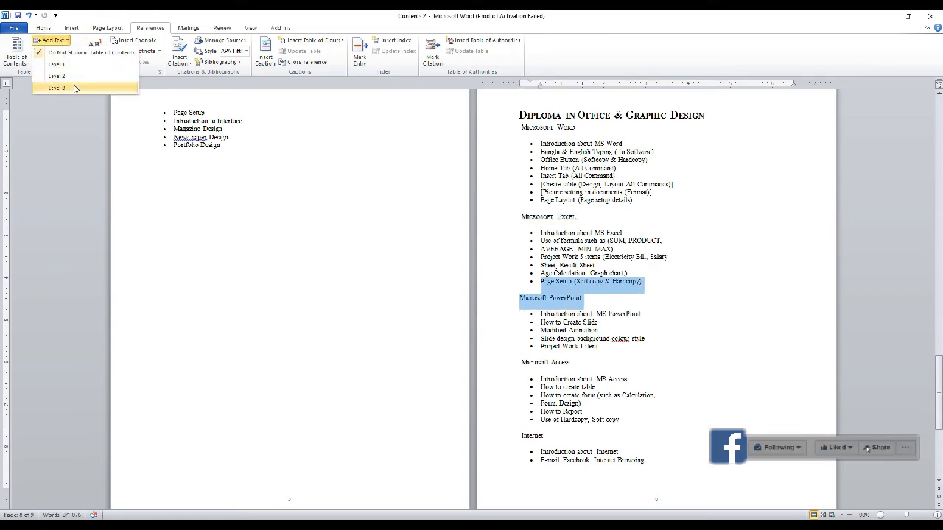
click(59, 88)
key(ctrl+z)
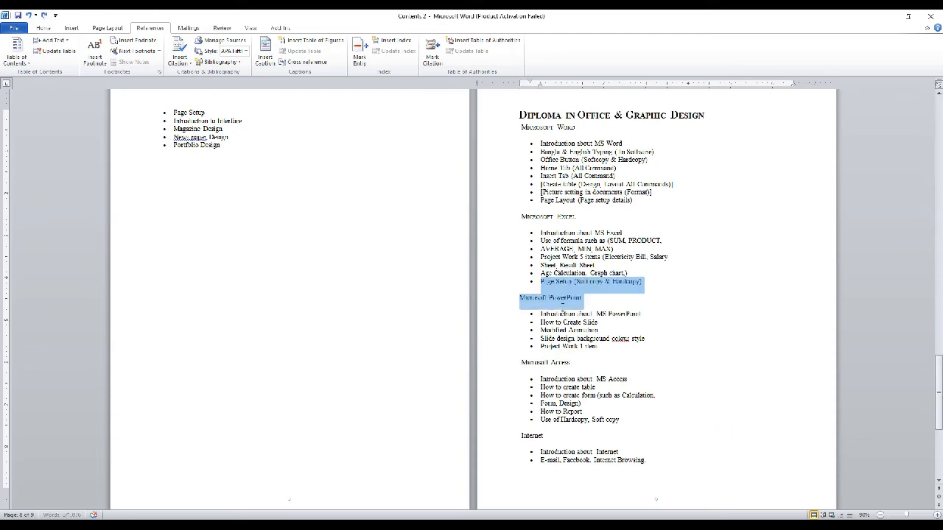
click(617, 299)
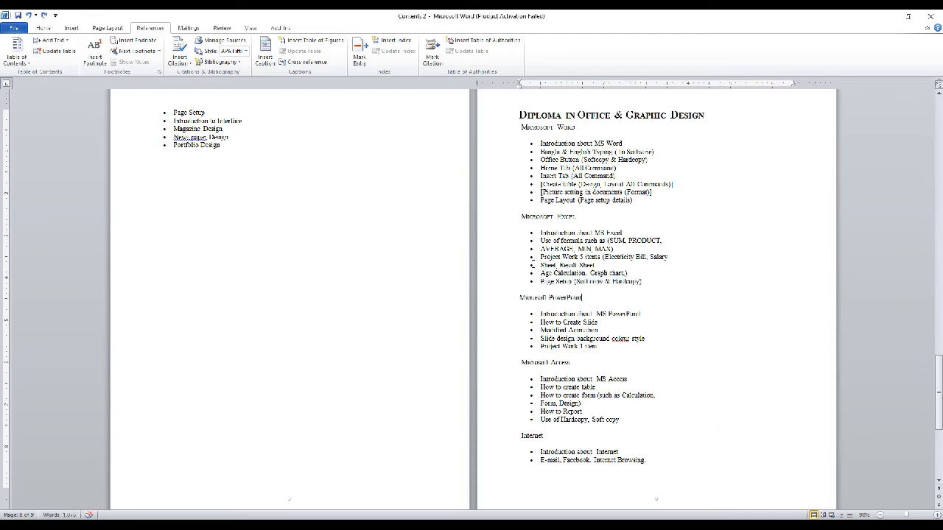
Mark the Microsoft PowerPoint and Microsoft Access subheadings under Diploma in Office & Graphic Design as Level 3 table of contents entries
drag(589, 299, 519, 298)
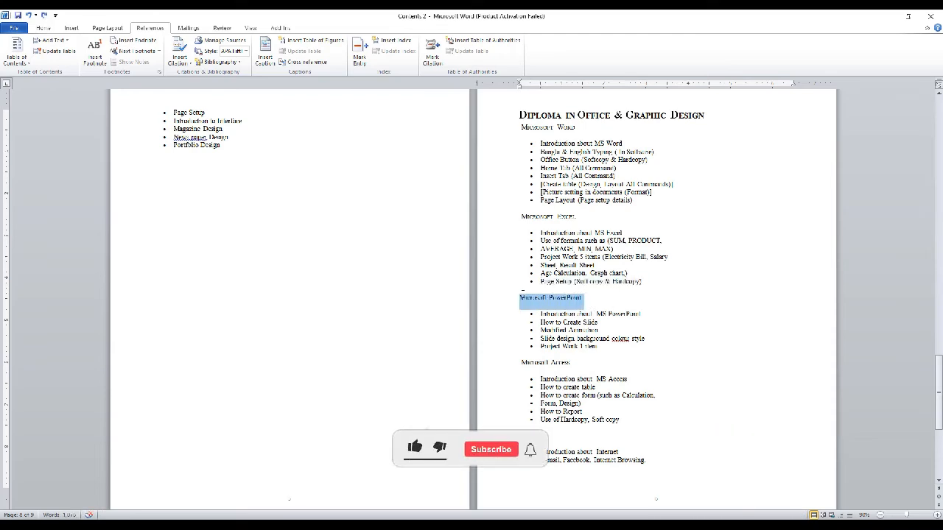
click(50, 40)
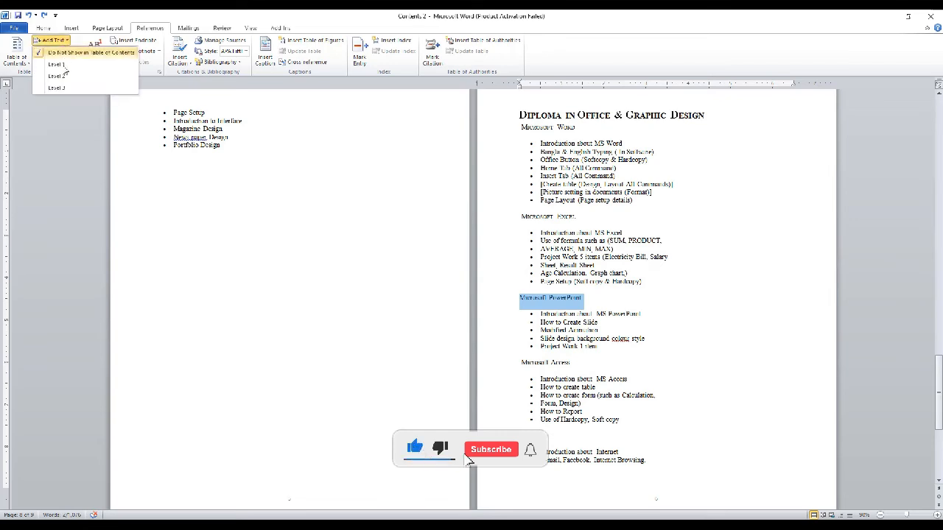
click(48, 89)
scroll(566, 302, down, 2)
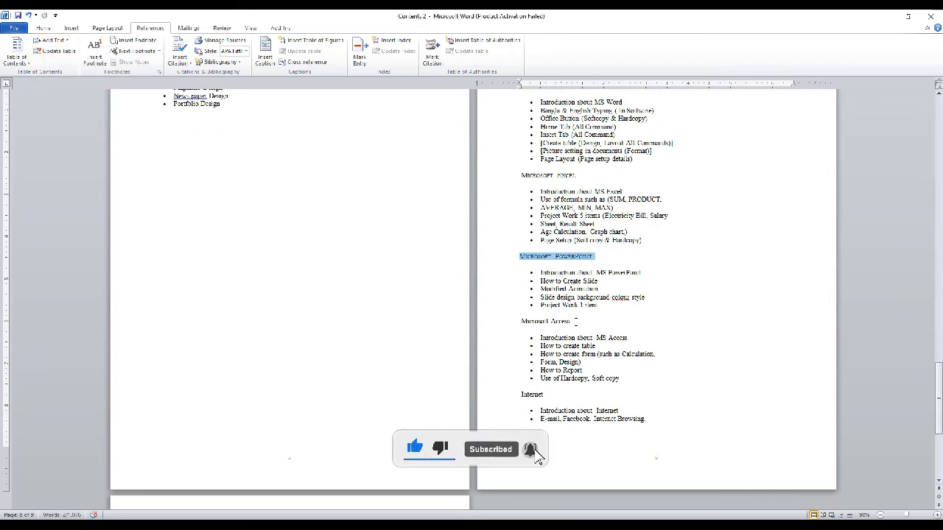
drag(570, 322, 520, 322)
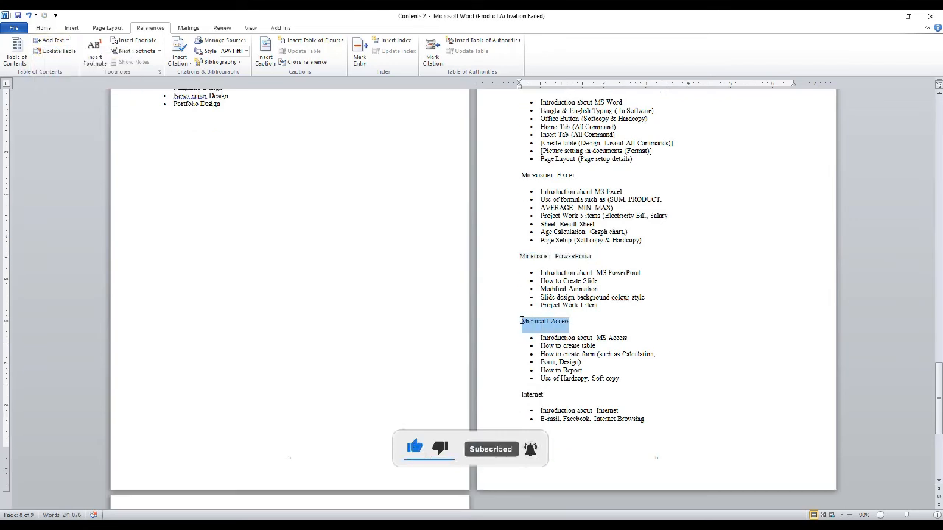
click(52, 41)
click(59, 88)
Mark the Internet and Review subheadings under Diploma in Office & Graphic Design as Level 3 table of contents entries
scroll(302, 159, down, 4)
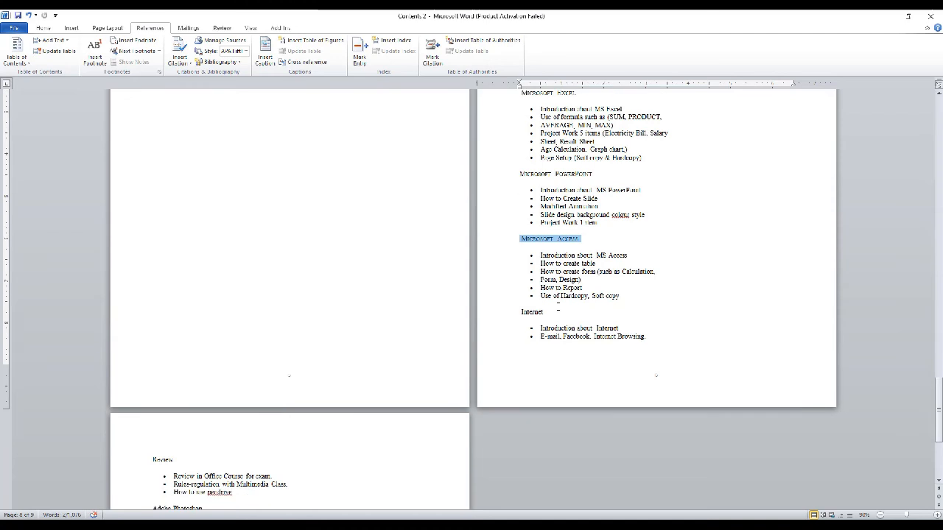
drag(545, 310, 518, 312)
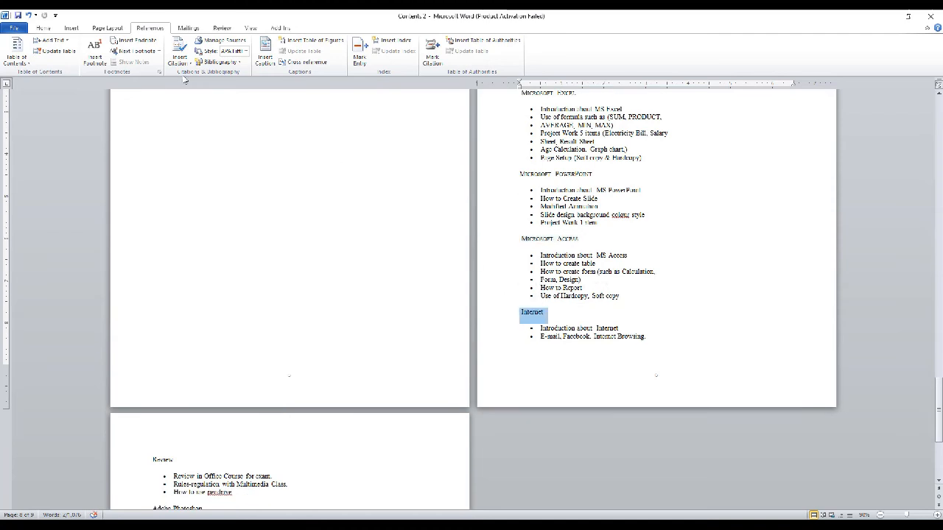
click(51, 40)
click(67, 89)
scroll(215, 250, down, 2)
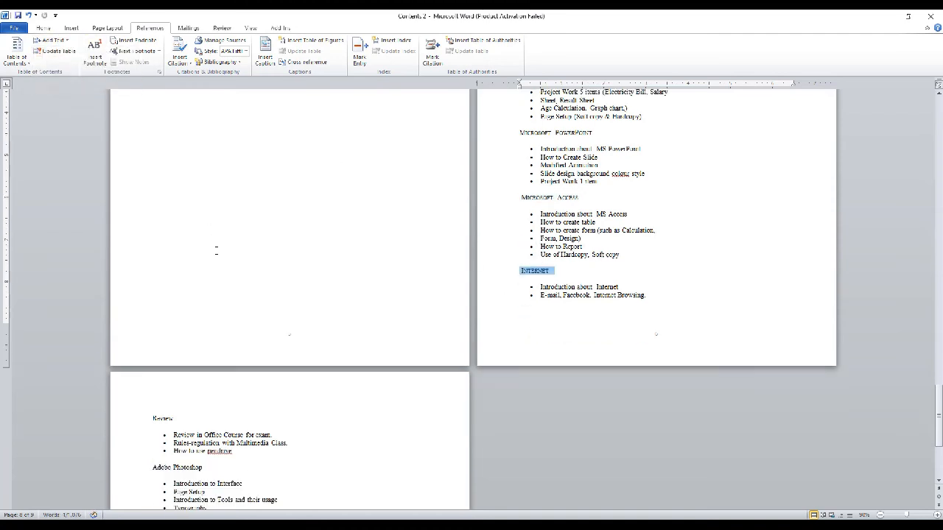
scroll(215, 251, down, 8)
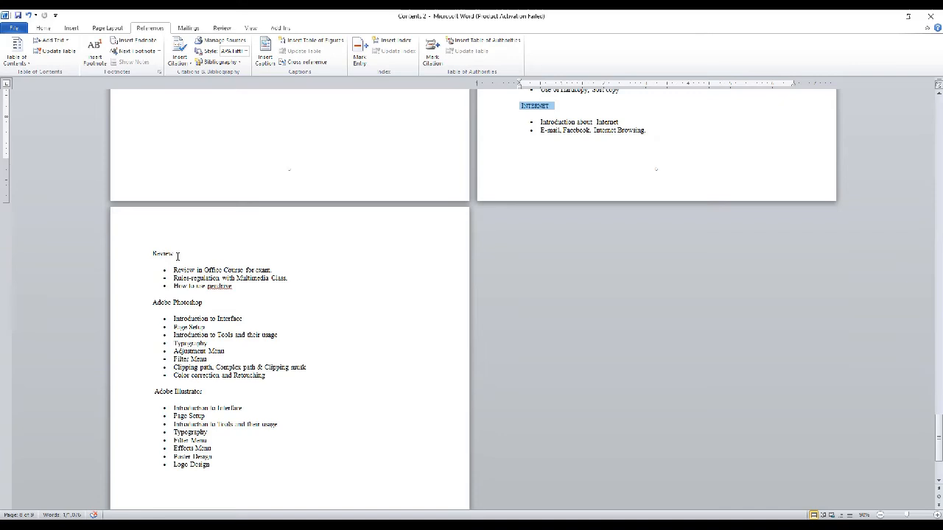
drag(176, 254, 152, 254)
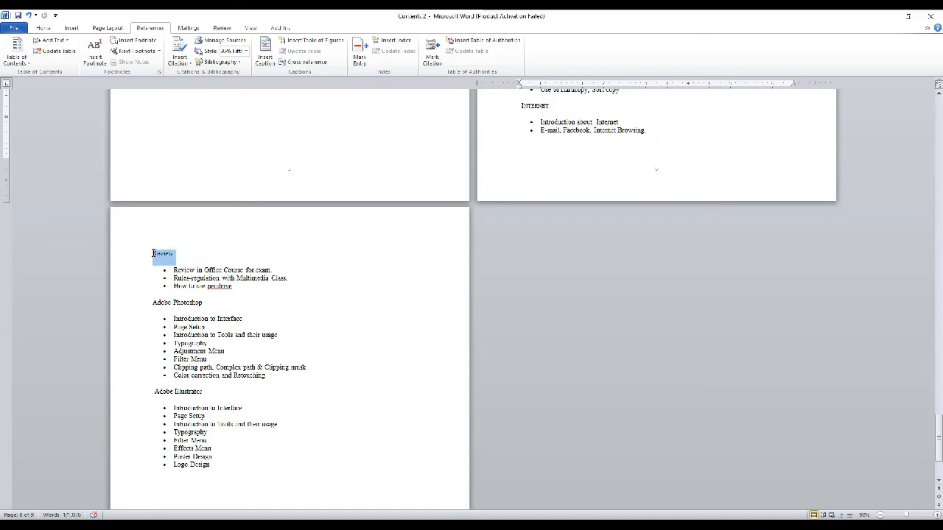
click(51, 41)
click(64, 88)
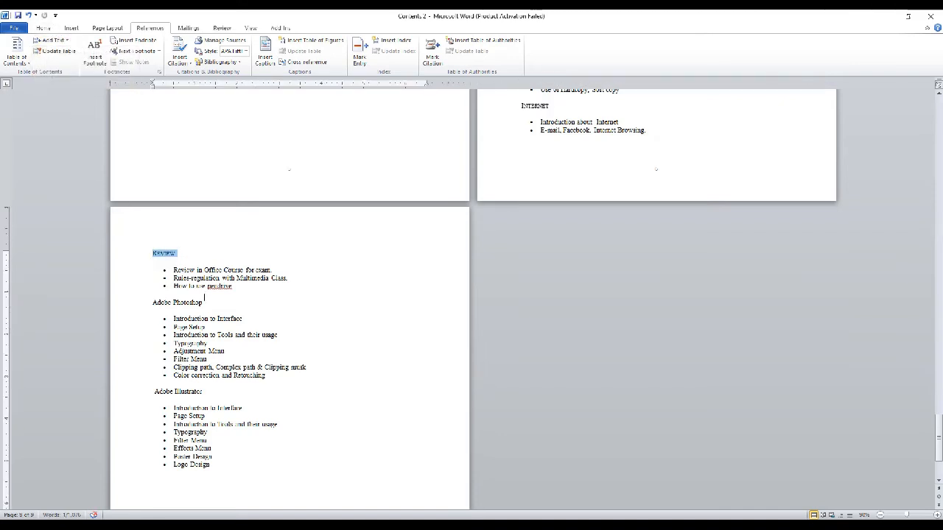
Mark the Adobe Photoshop and Adobe Illustrator subheadings under Diploma in Office & Graphic Design as Level 3 table of contents entries
key(Down)
drag(207, 303, 137, 303)
click(52, 40)
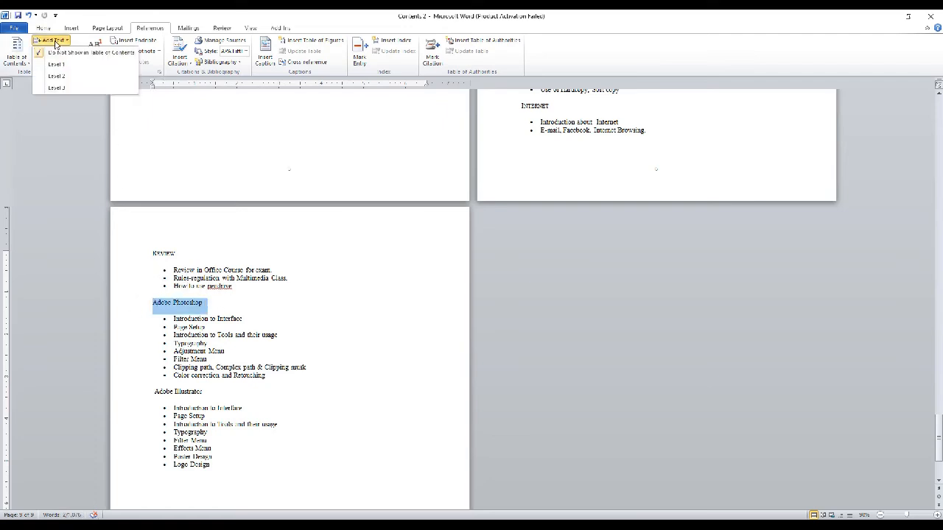
click(65, 89)
scroll(206, 316, down, 2)
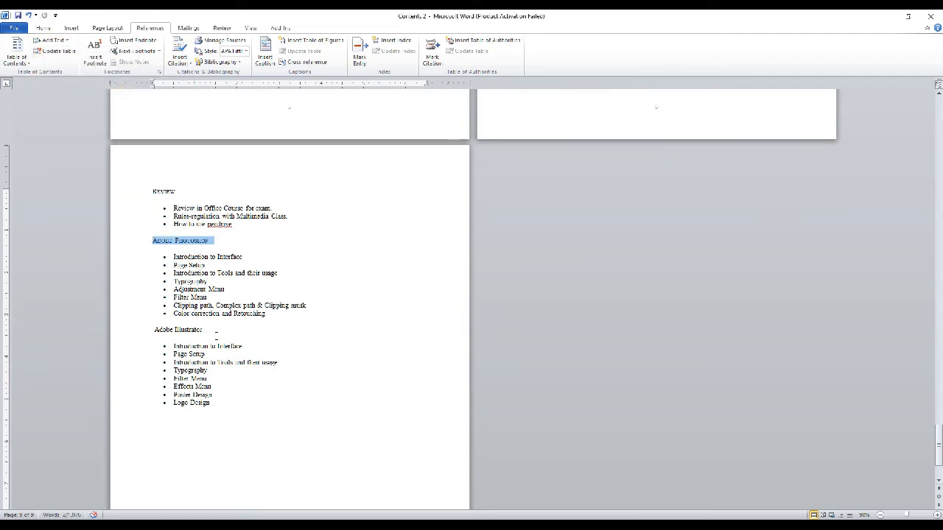
drag(216, 335, 140, 331)
click(53, 41)
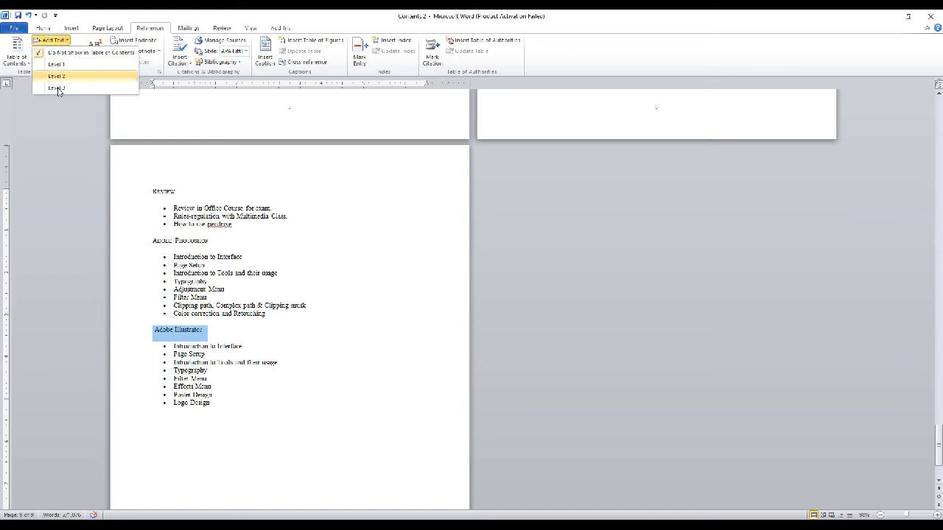
click(59, 88)
Update the entire table of contents so that it includes the newly marked headings
scroll(590, 184, up, 3)
scroll(607, 206, up, 15)
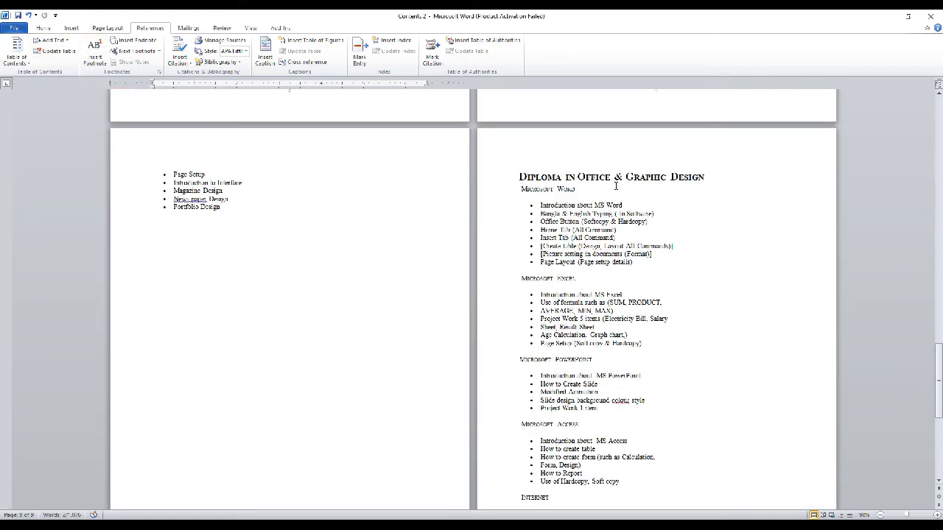
scroll(612, 148, up, 5)
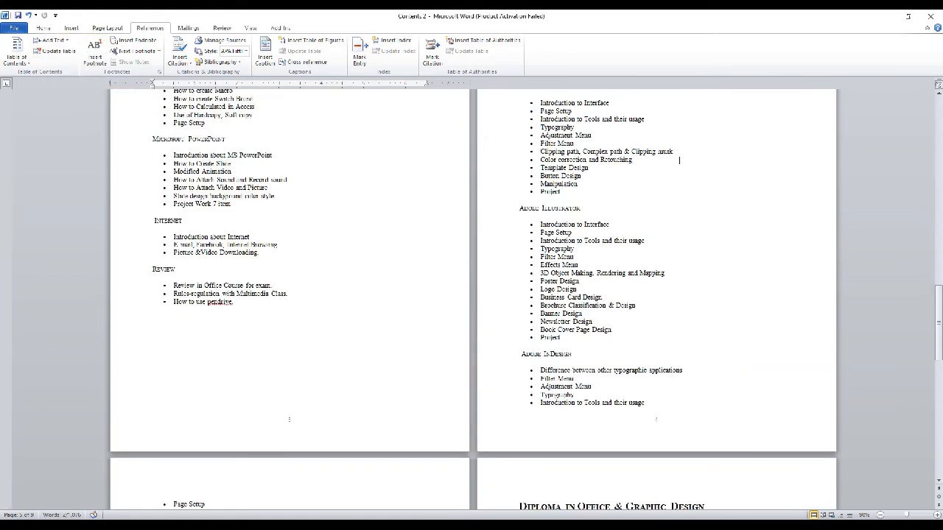
drag(939, 307, 939, 120)
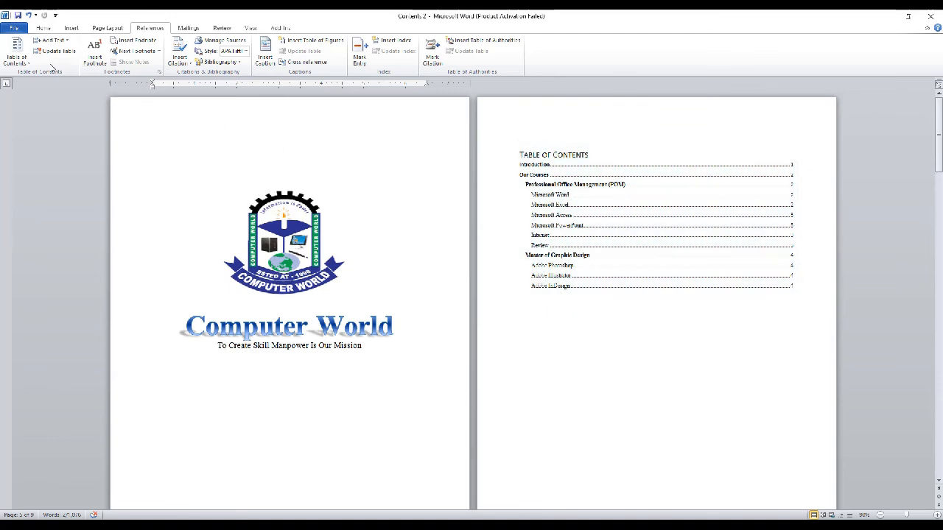
click(56, 51)
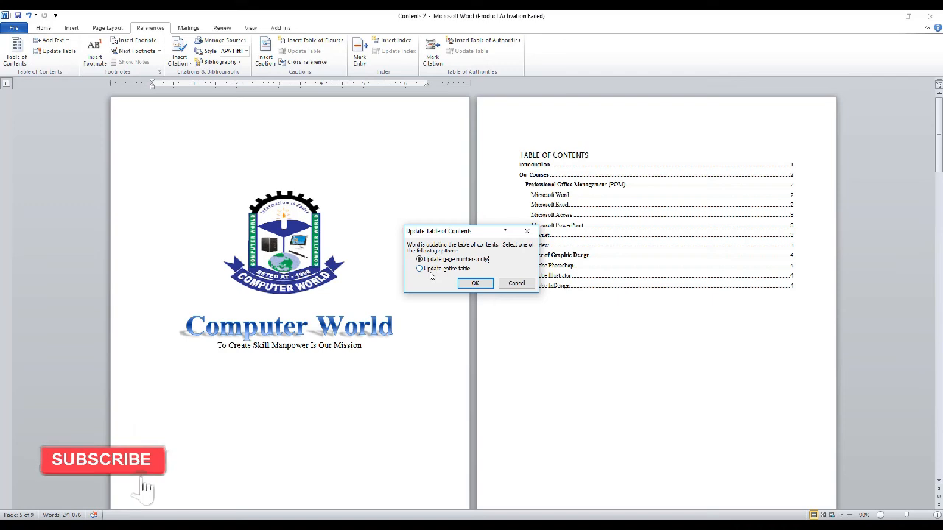
click(430, 269)
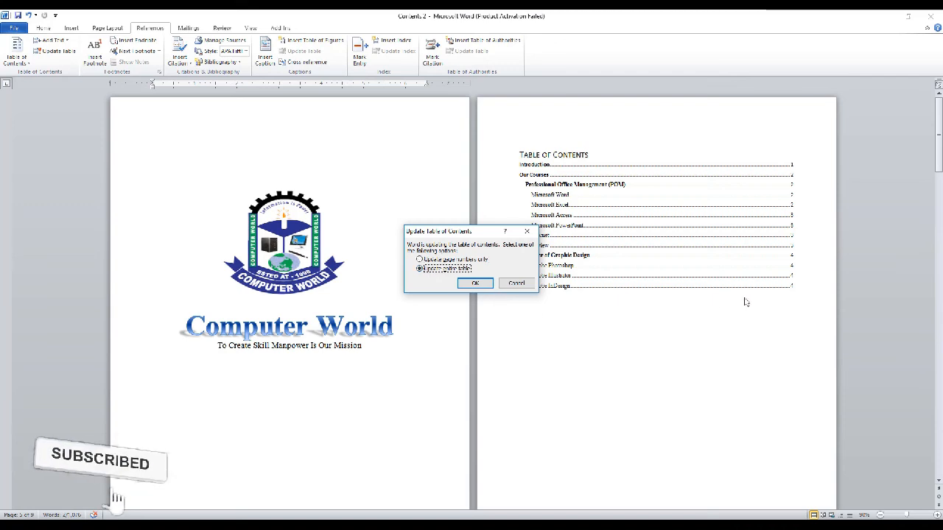
click(472, 284)
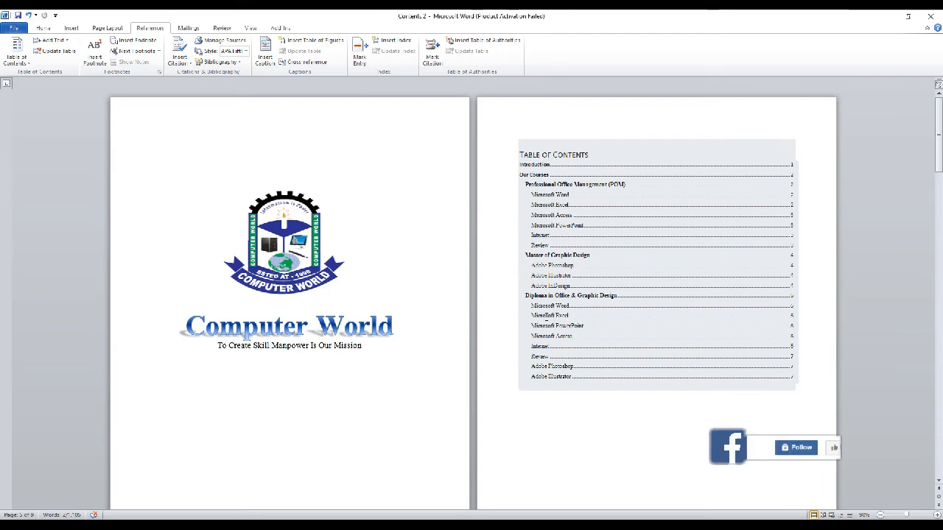
Follow the Microsoft Excel link under Diploma in Office & Graphic Design, and return to the table of contents
click(531, 315)
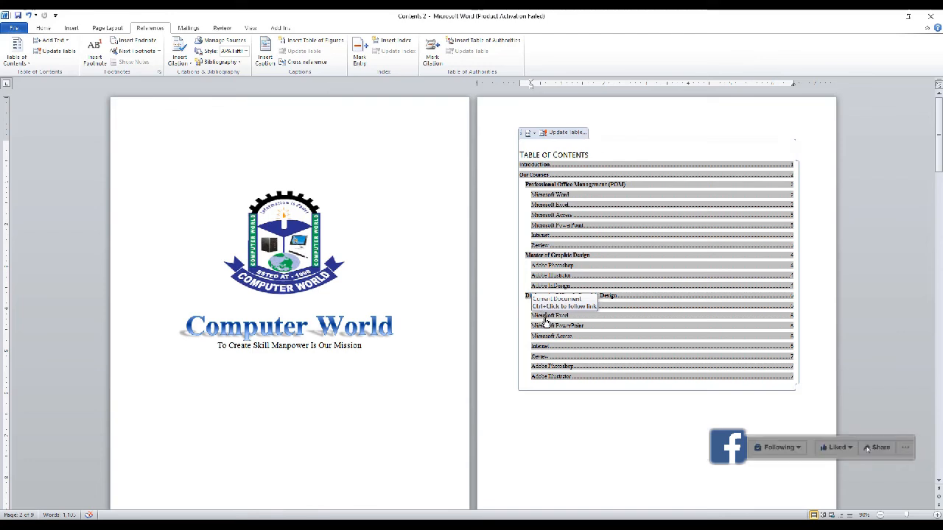
ctrl+click(546, 319)
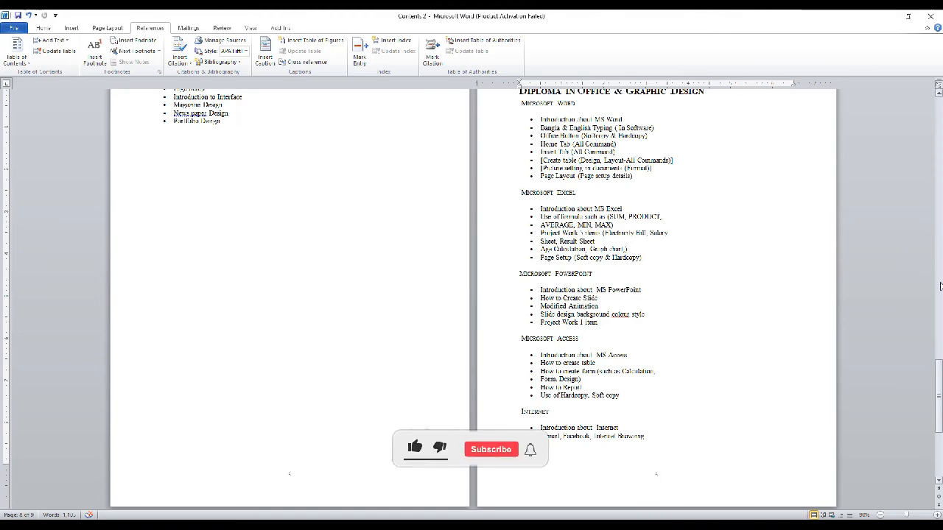
drag(938, 372, 919, 110)
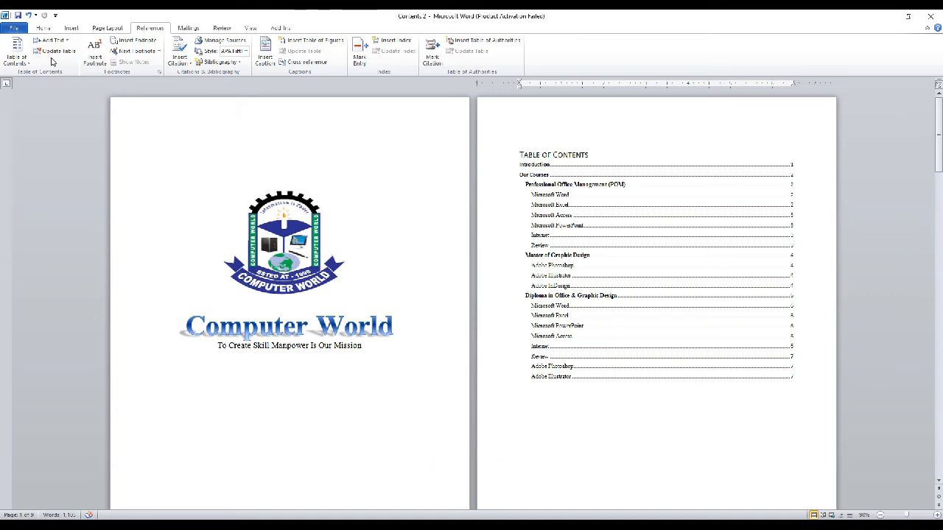
Replace the existing table of contents with one that uses a dashed tab leader
click(16, 63)
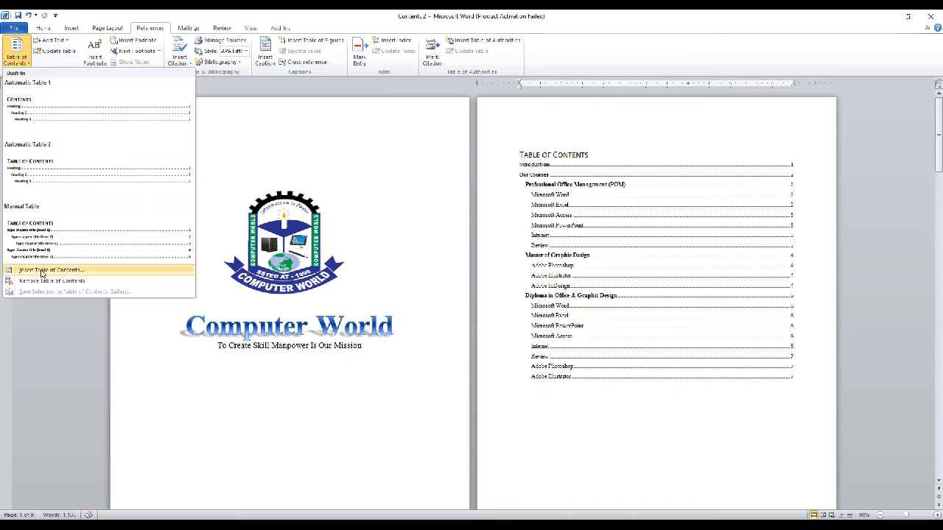
click(42, 271)
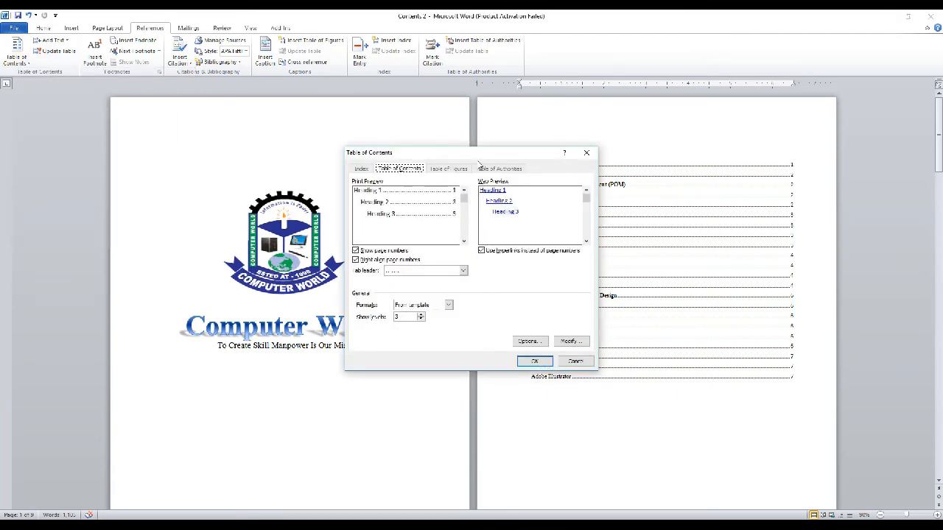
drag(471, 152, 313, 148)
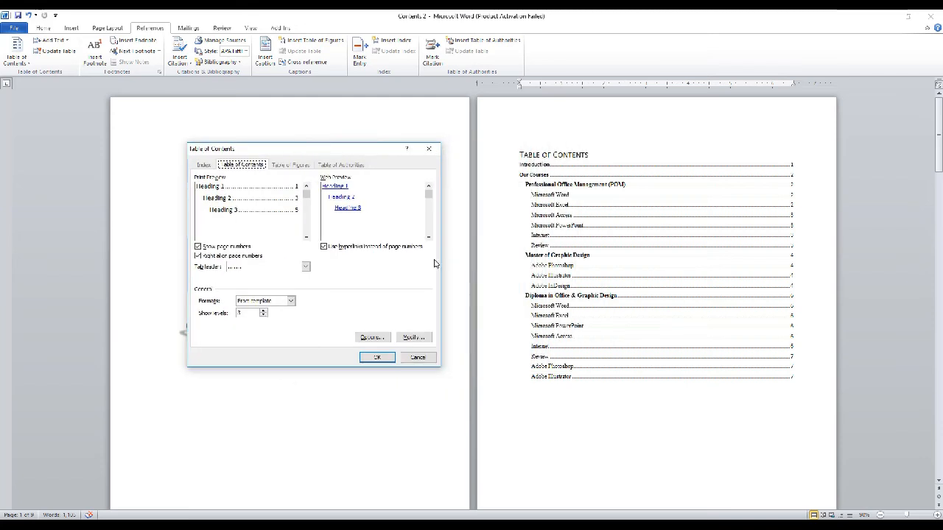
click(305, 267)
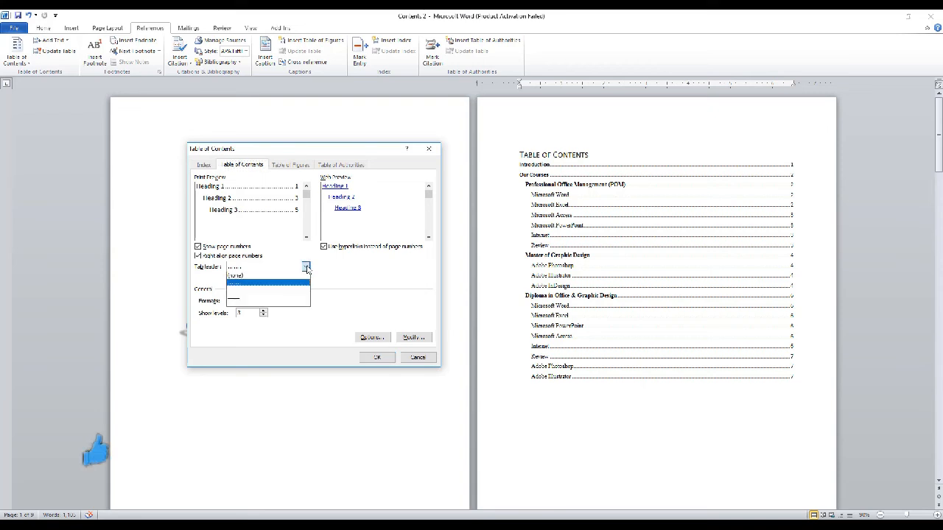
click(243, 291)
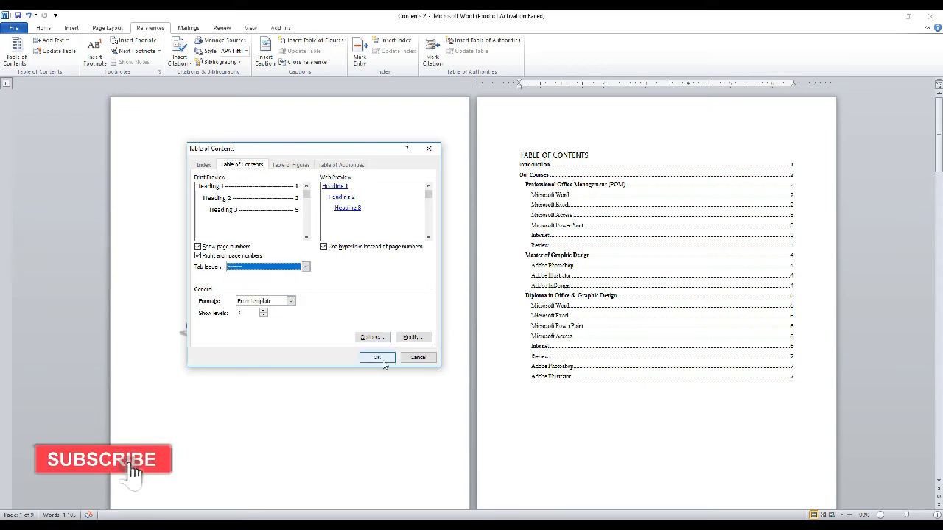
click(377, 357)
click(425, 298)
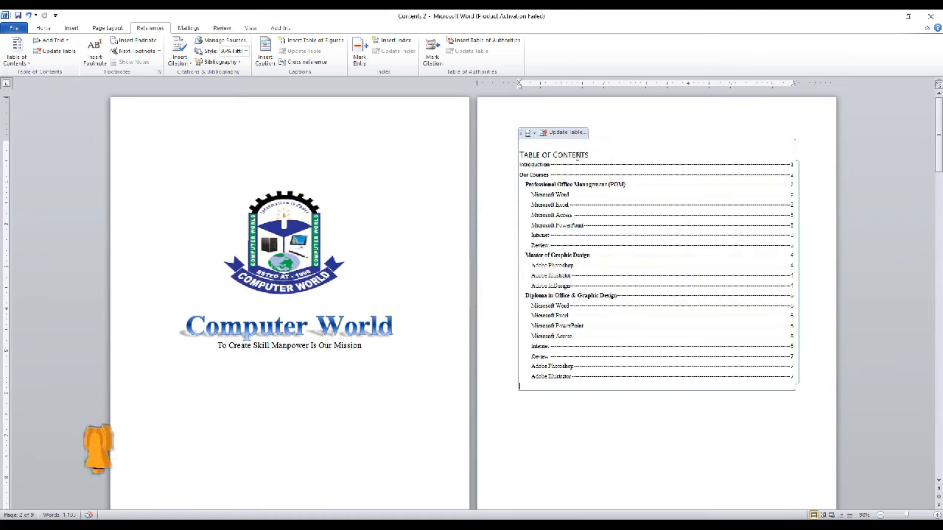
Examine the table of contents entries, leaders and page numbers up close, and return to 100% zoom
click(936, 516)
click(937, 516)
click(937, 515)
click(937, 516)
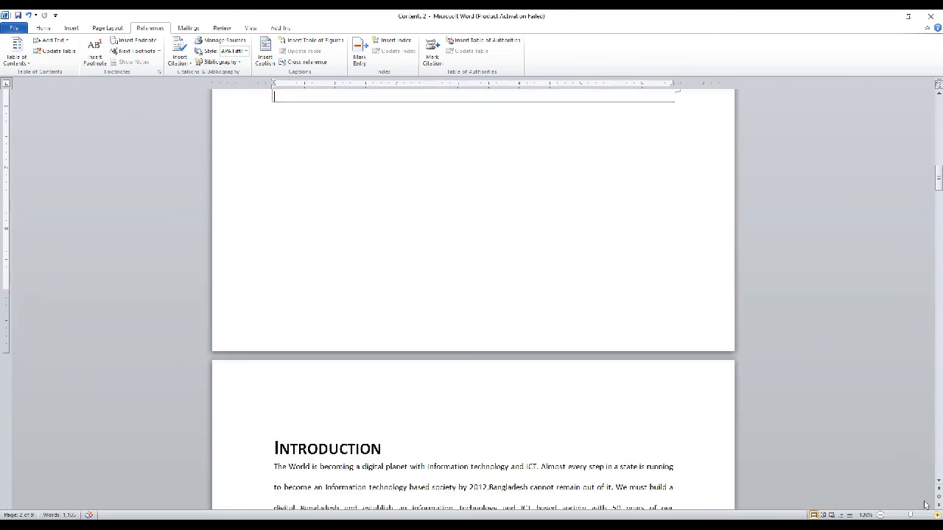
scroll(795, 346, up, 3)
scroll(796, 346, up, 5)
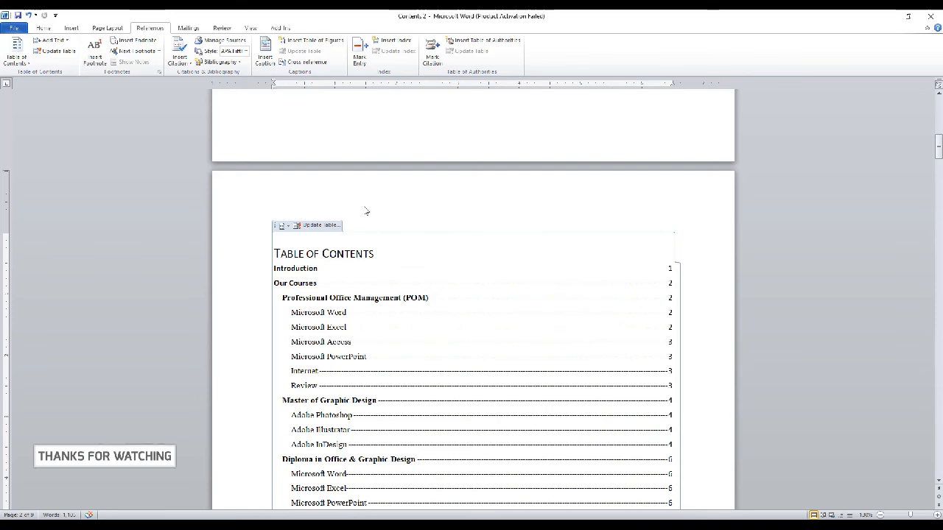
click(880, 515)
click(880, 514)
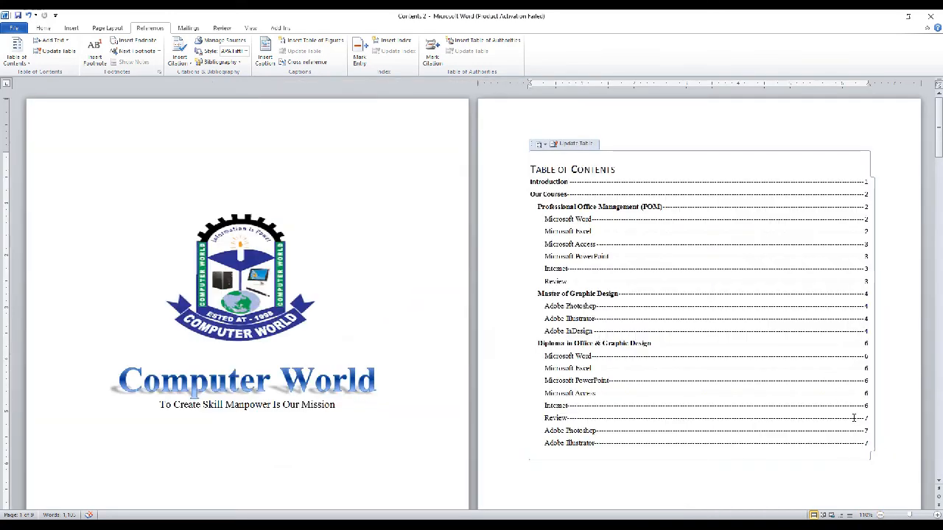
click(880, 515)
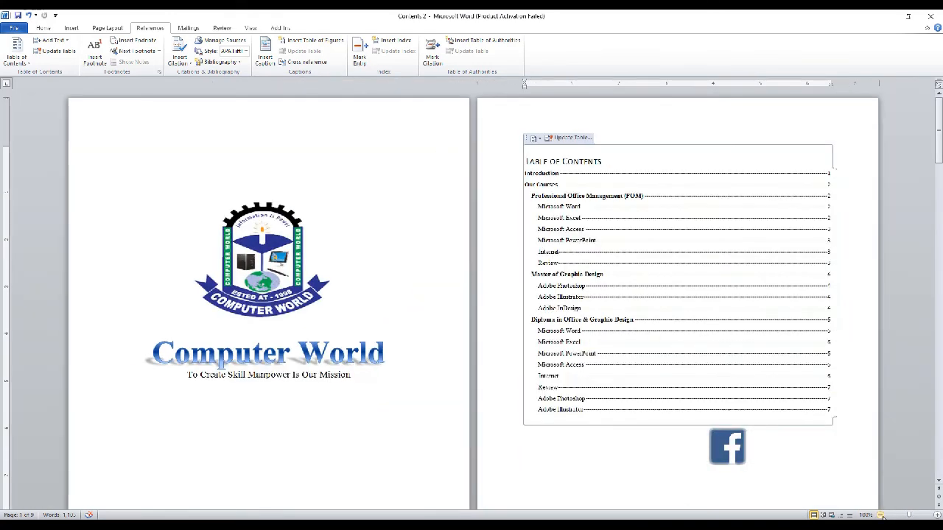
Review the custom table of contents settings and the levels offered for adding text, without changing anything
click(28, 65)
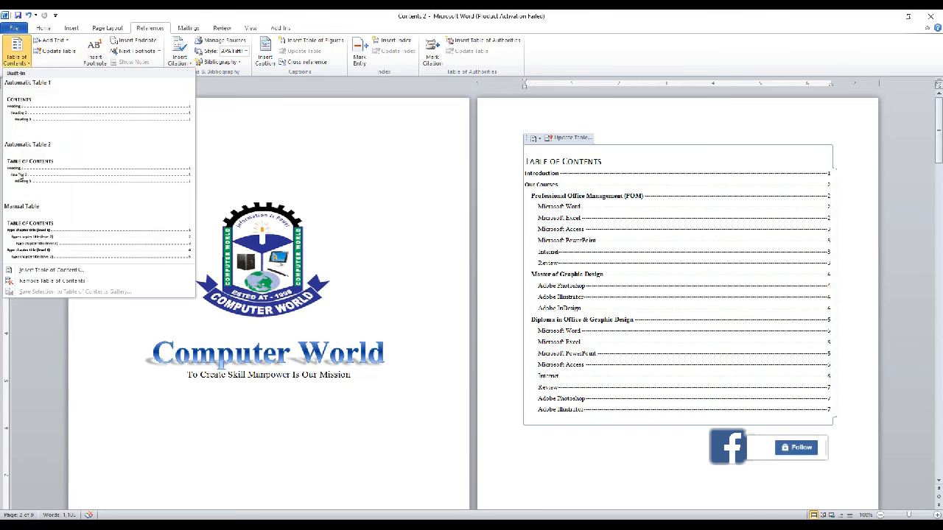
click(42, 271)
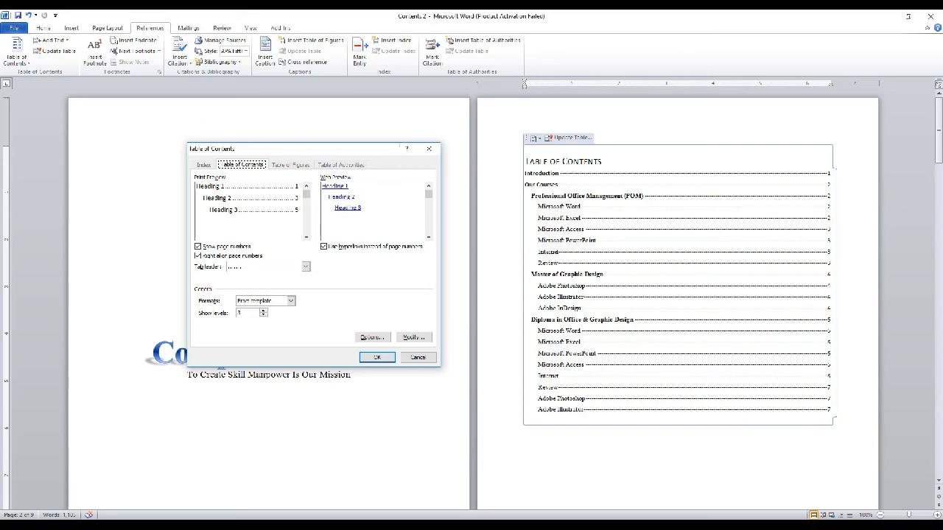
click(429, 148)
click(51, 40)
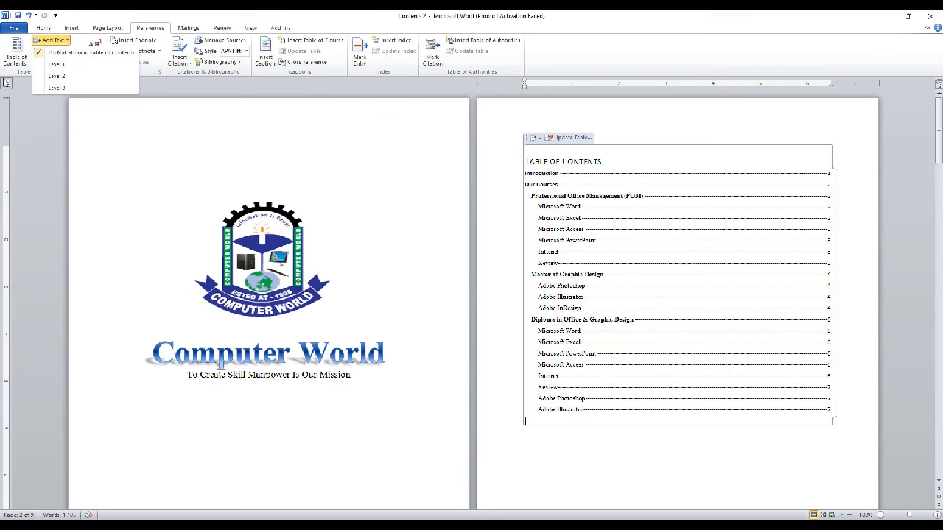
click(12, 67)
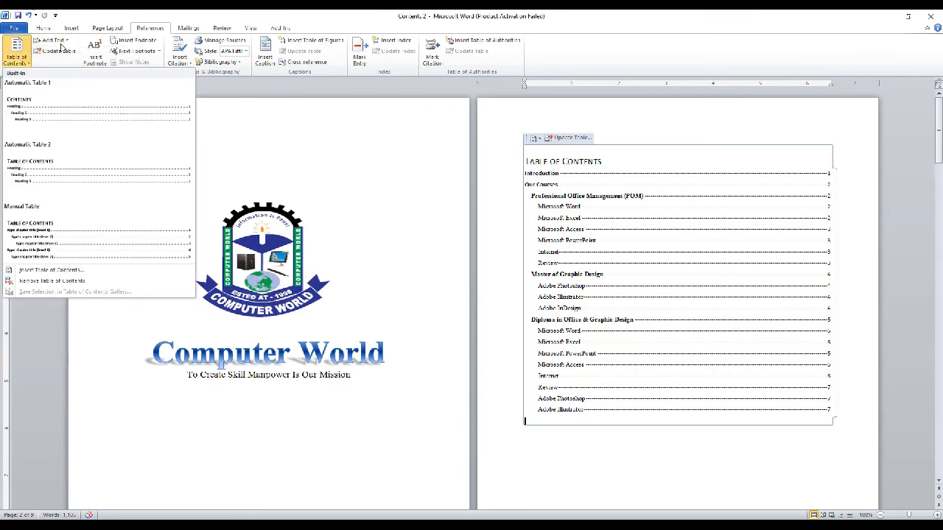
click(57, 41)
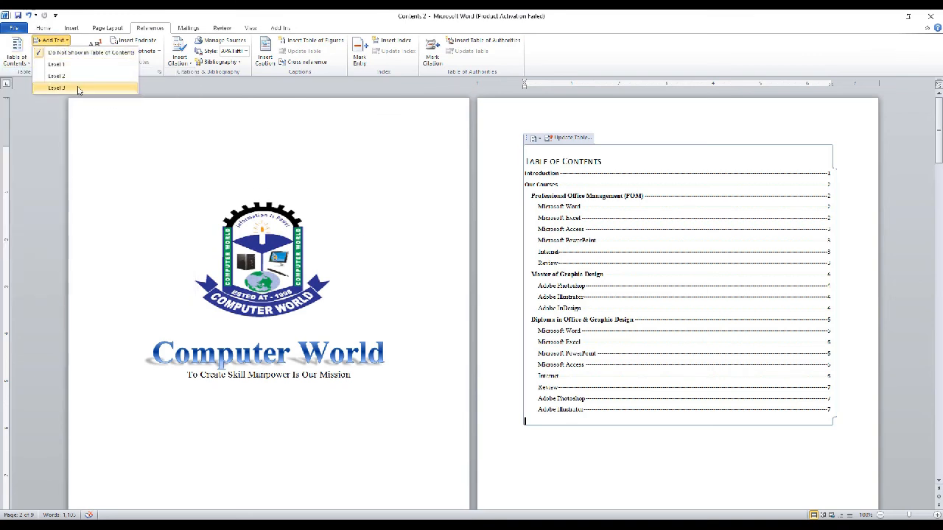
Replace the table of contents with a custom one showing 4 levels and a dotted tab leader
click(13, 59)
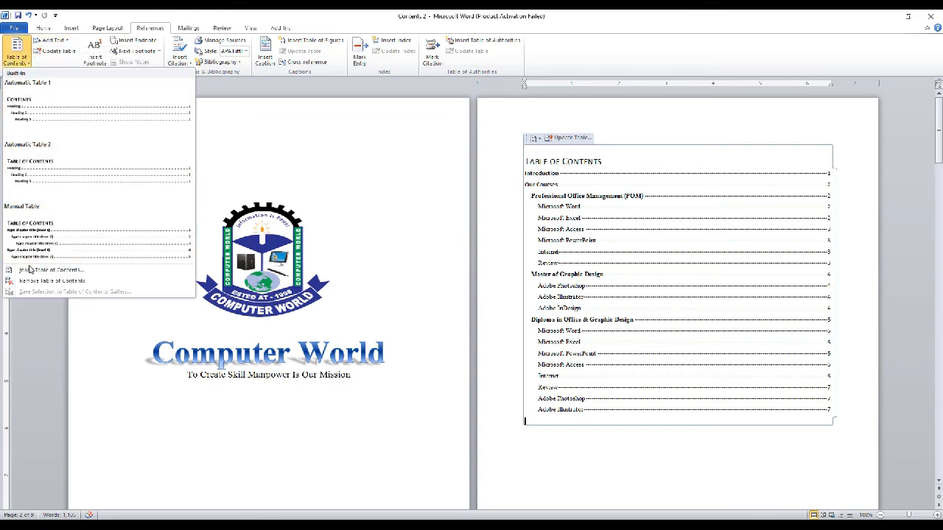
click(35, 271)
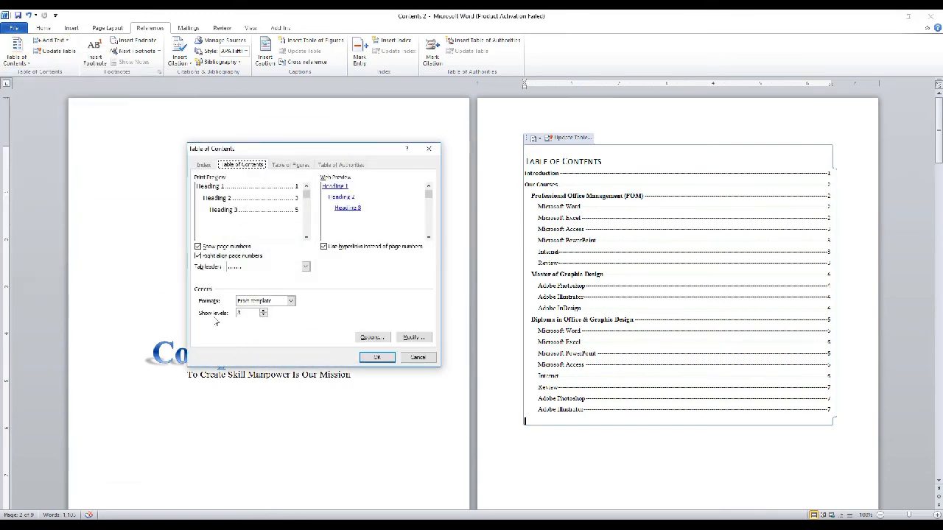
click(263, 311)
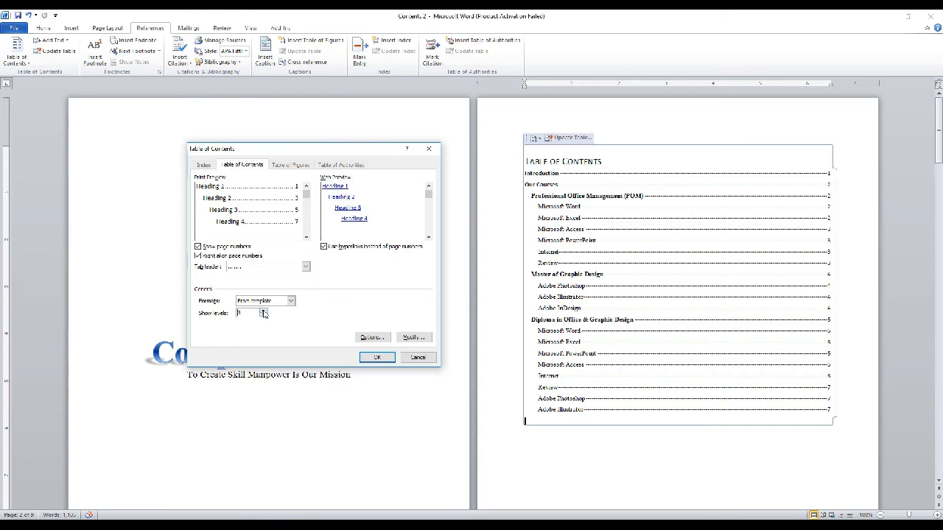
click(375, 358)
click(416, 298)
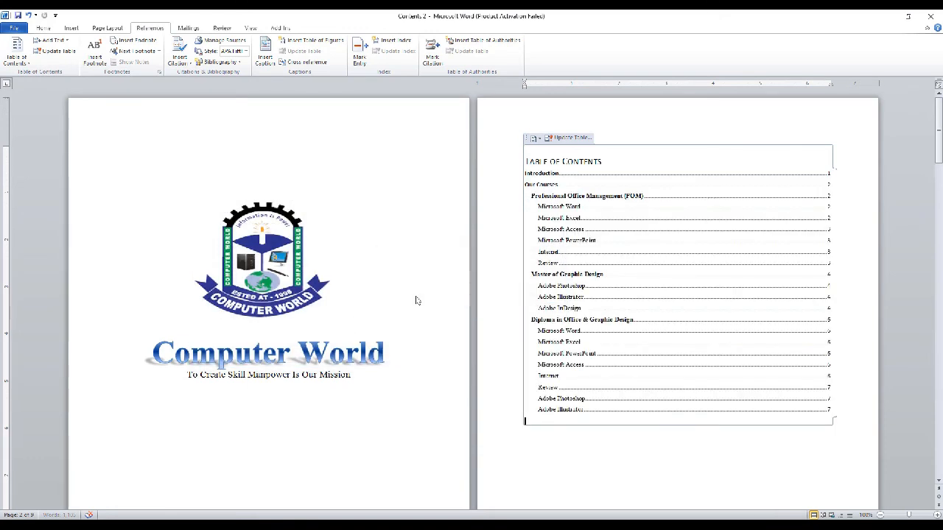
Check the Add Text level options for the additional Level 4
click(57, 43)
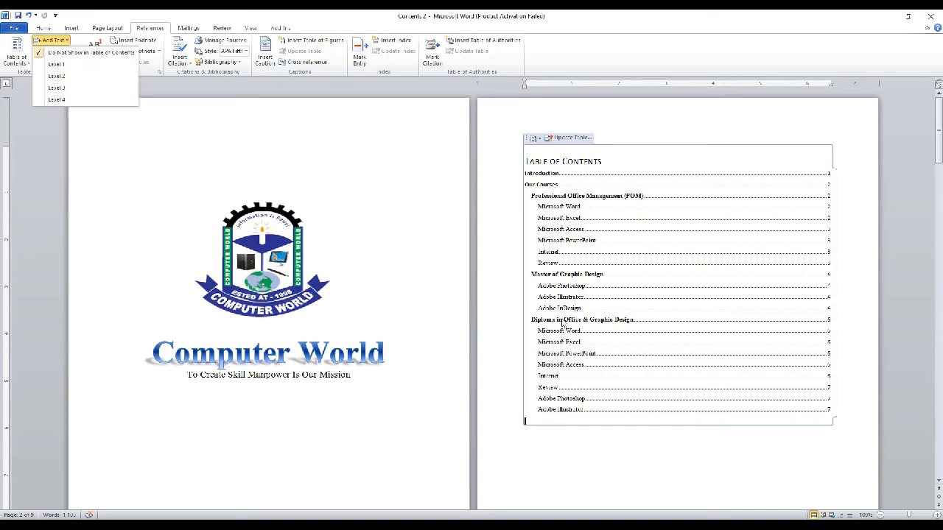
scroll(675, 324, down, 3)
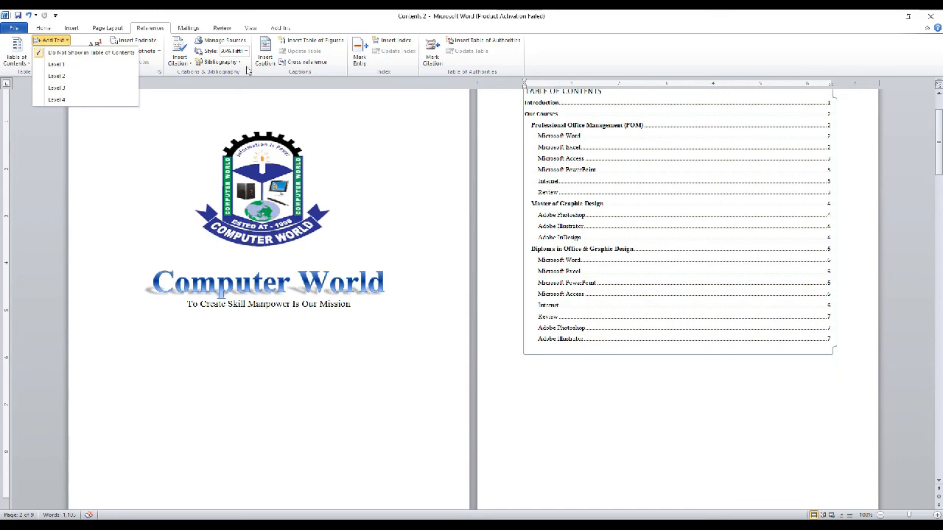
click(640, 327)
scroll(640, 327, up, 3)
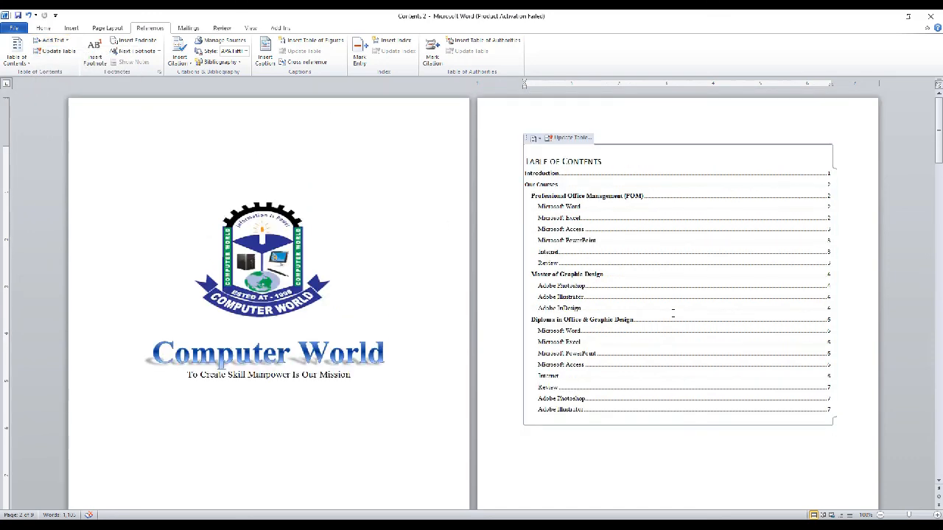
scroll(672, 313, down, 2)
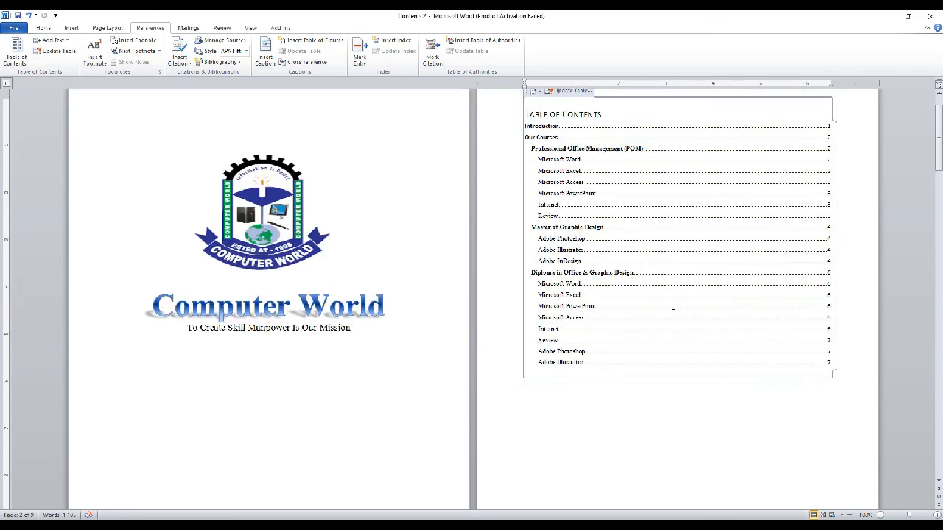
scroll(673, 313, down, 3)
scroll(672, 315, up, 4)
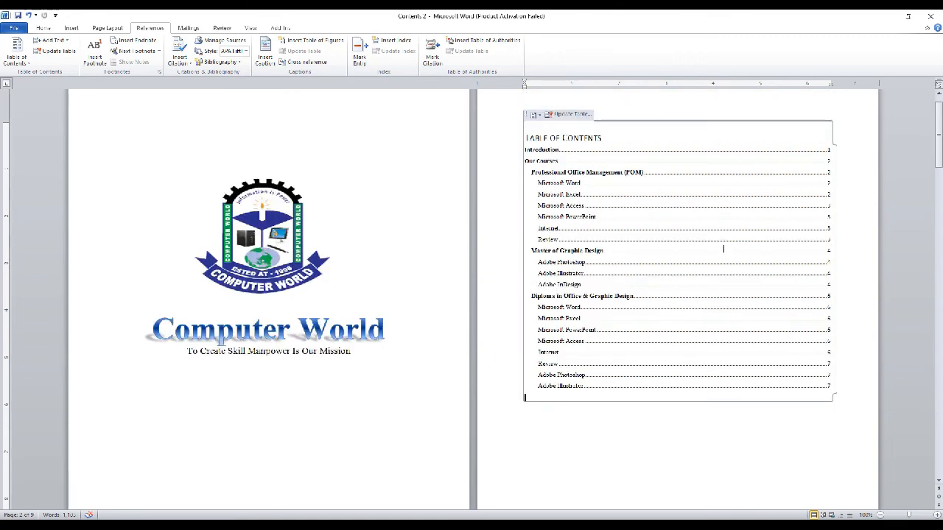
drag(936, 134, 938, 122)
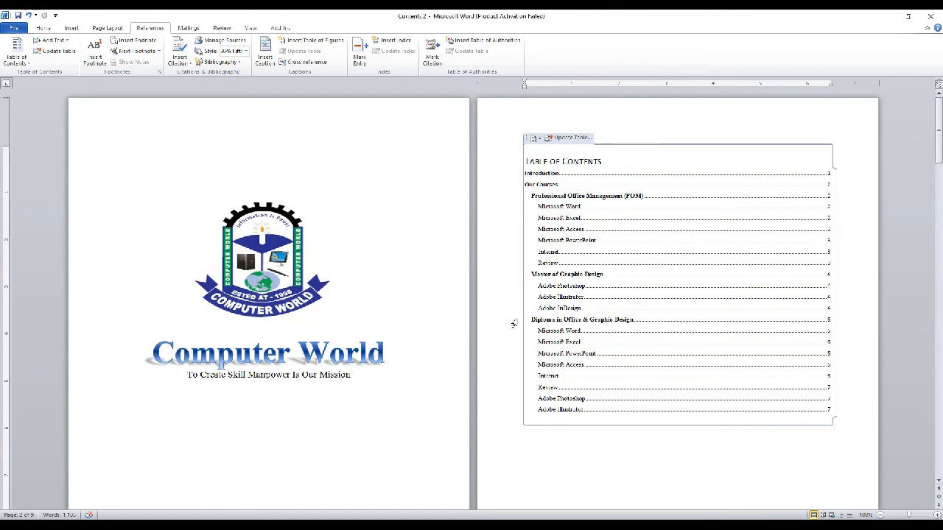
click(570, 354)
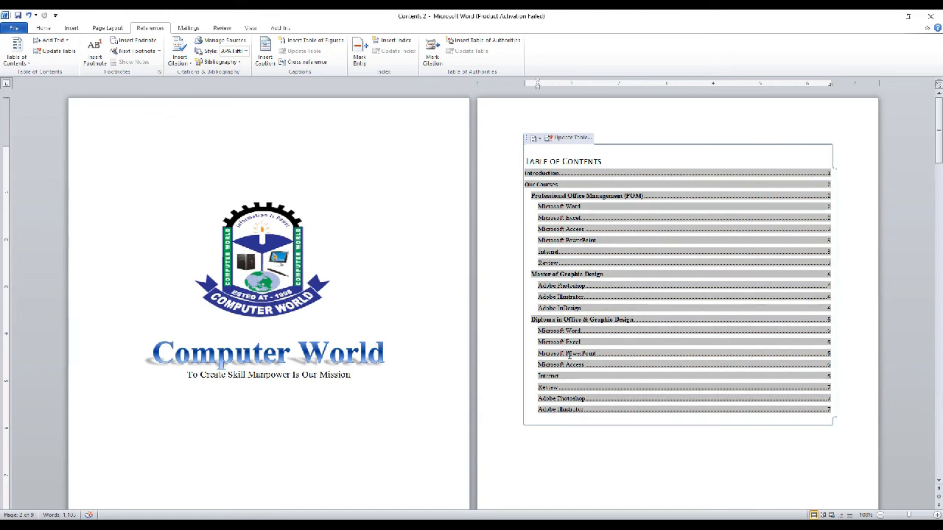
click(592, 451)
click(586, 424)
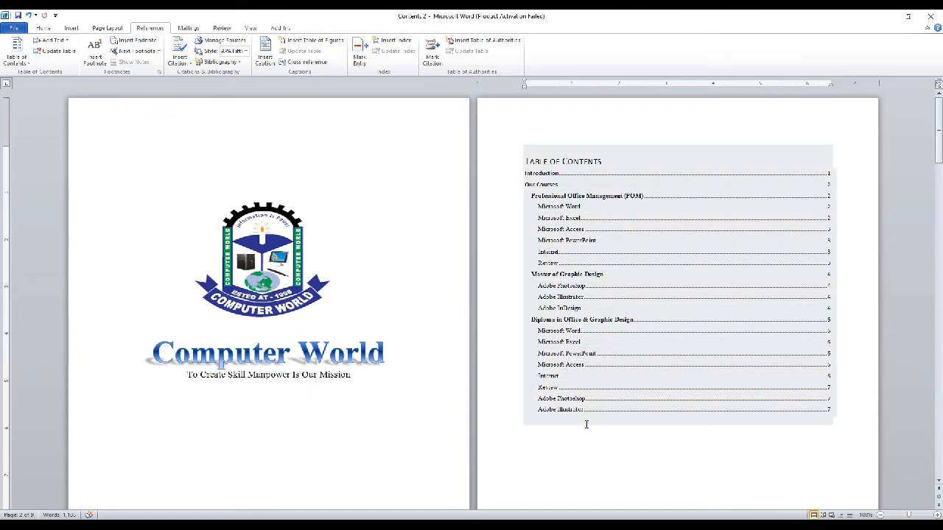